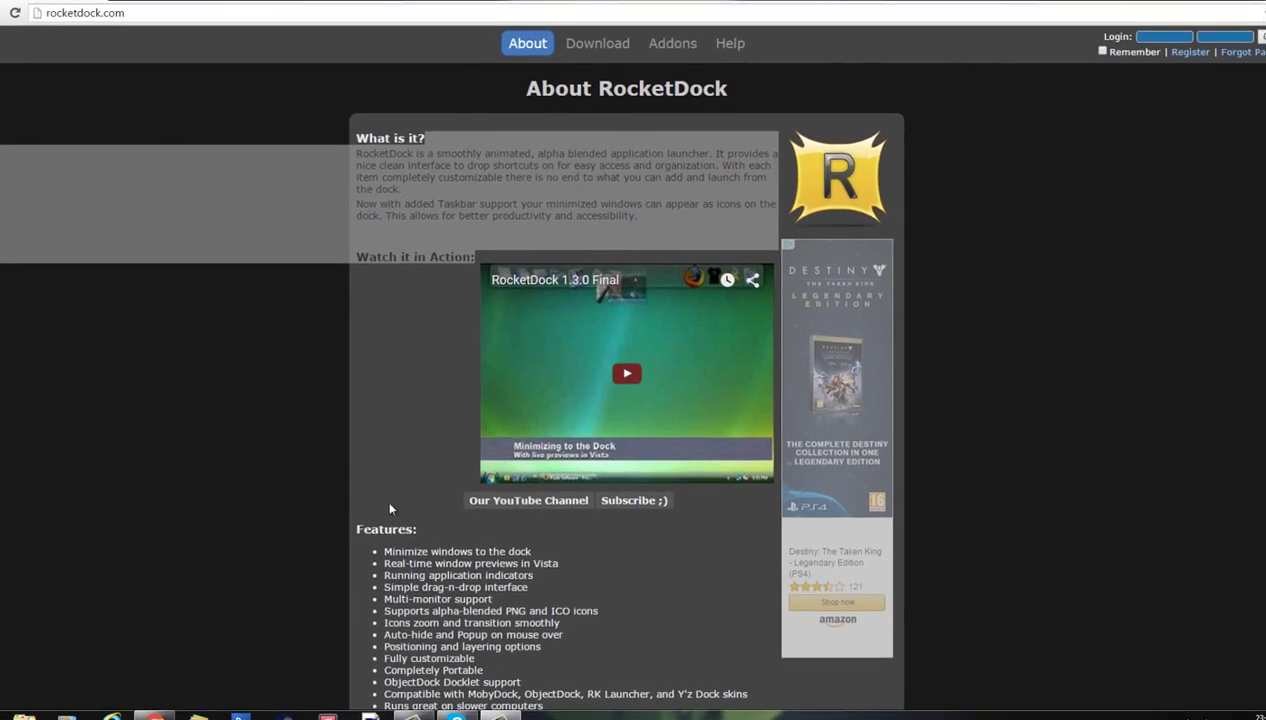
# Sort the RocketDock addons by Newest and page through to page 5, via page 3
pyautogui.scroll(-2, 379, 442)
pyautogui.scroll(2, 379, 440)
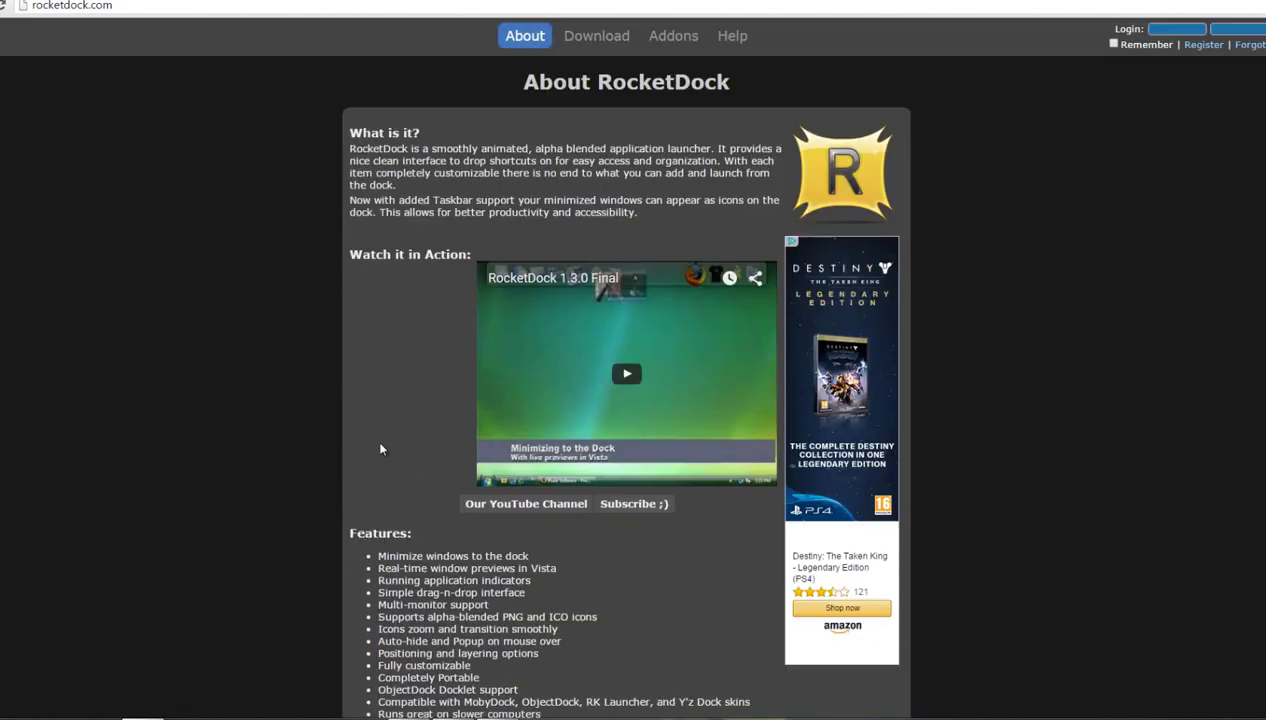
pyautogui.click(676, 38)
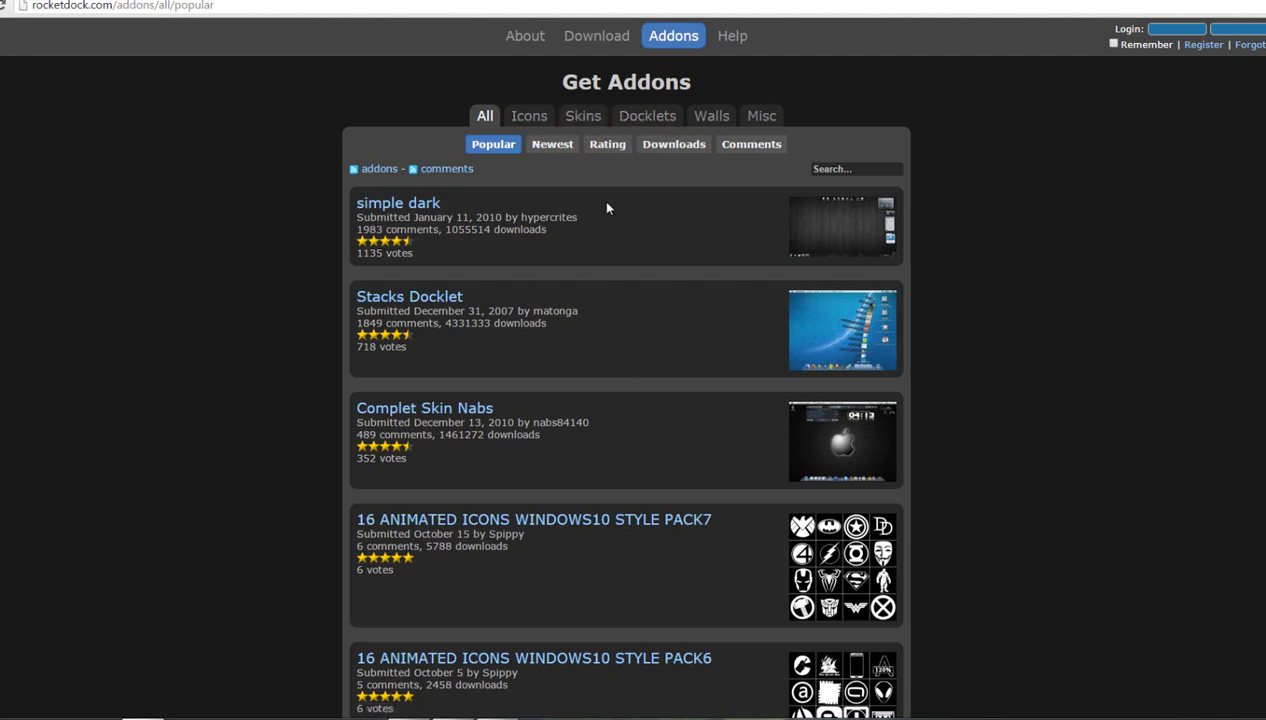
pyautogui.click(555, 152)
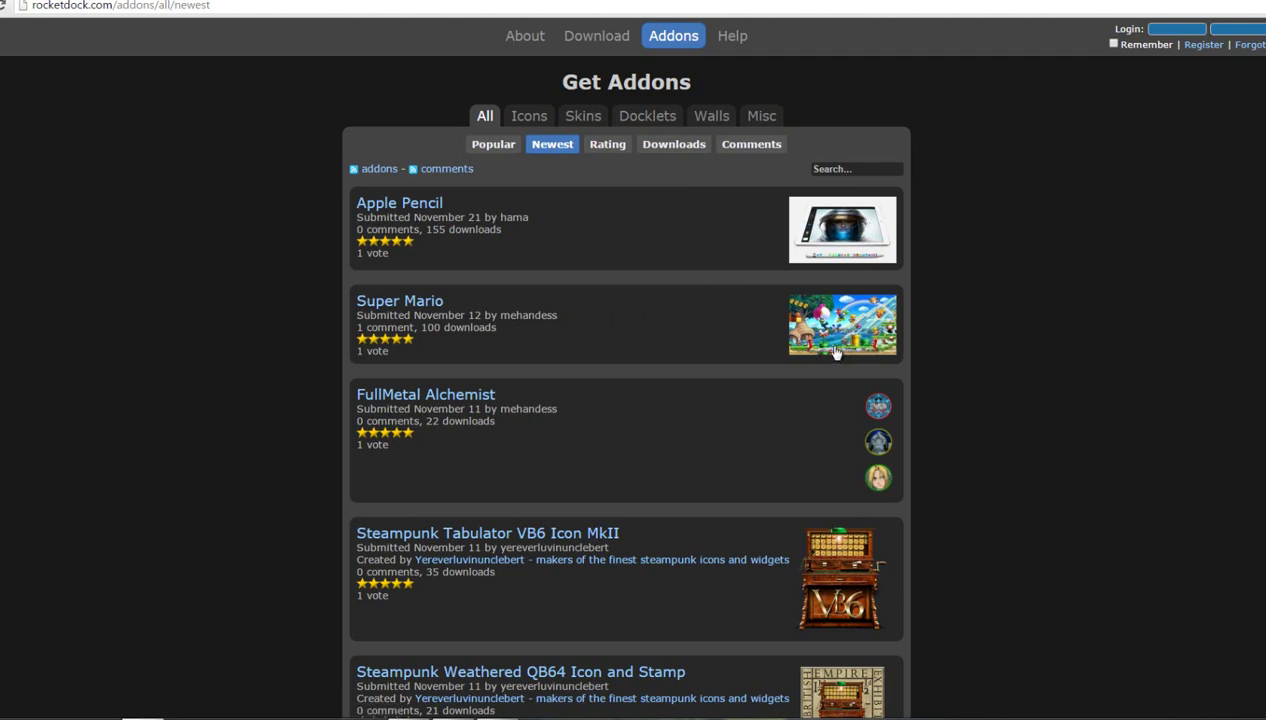
pyautogui.scroll(-2, 653, 341)
pyautogui.scroll(-2, 678, 477)
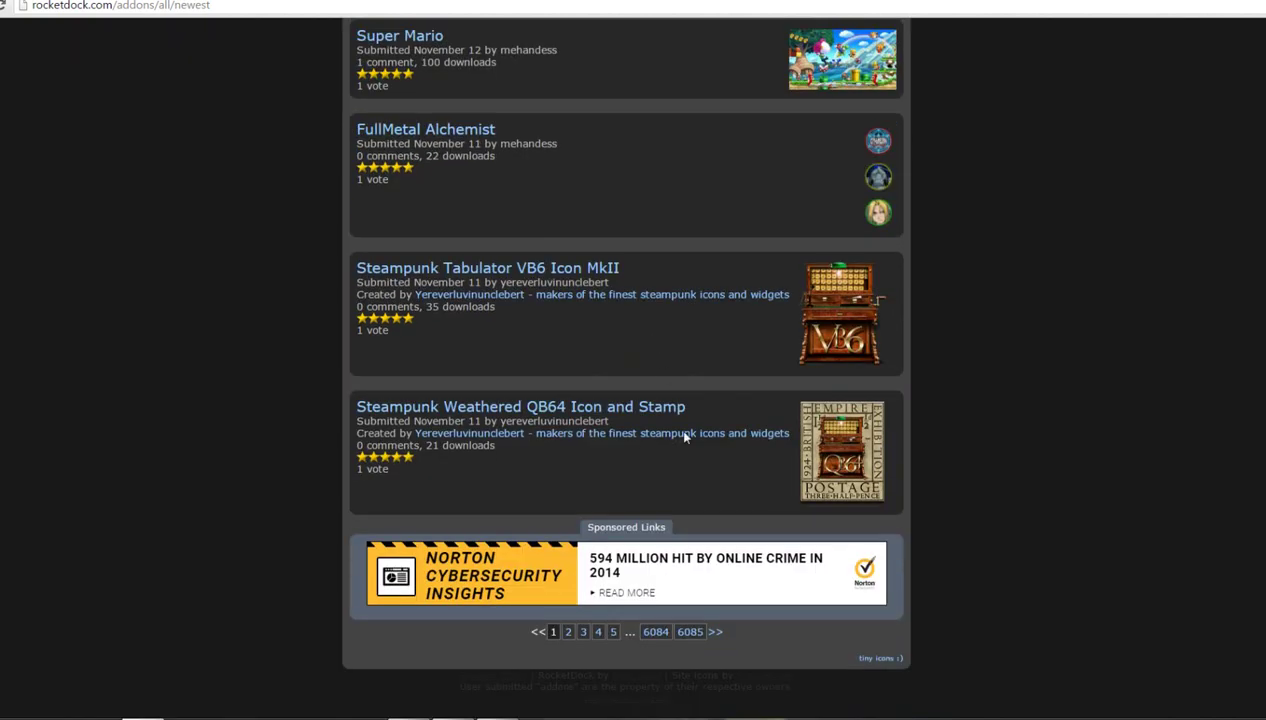
pyautogui.click(583, 632)
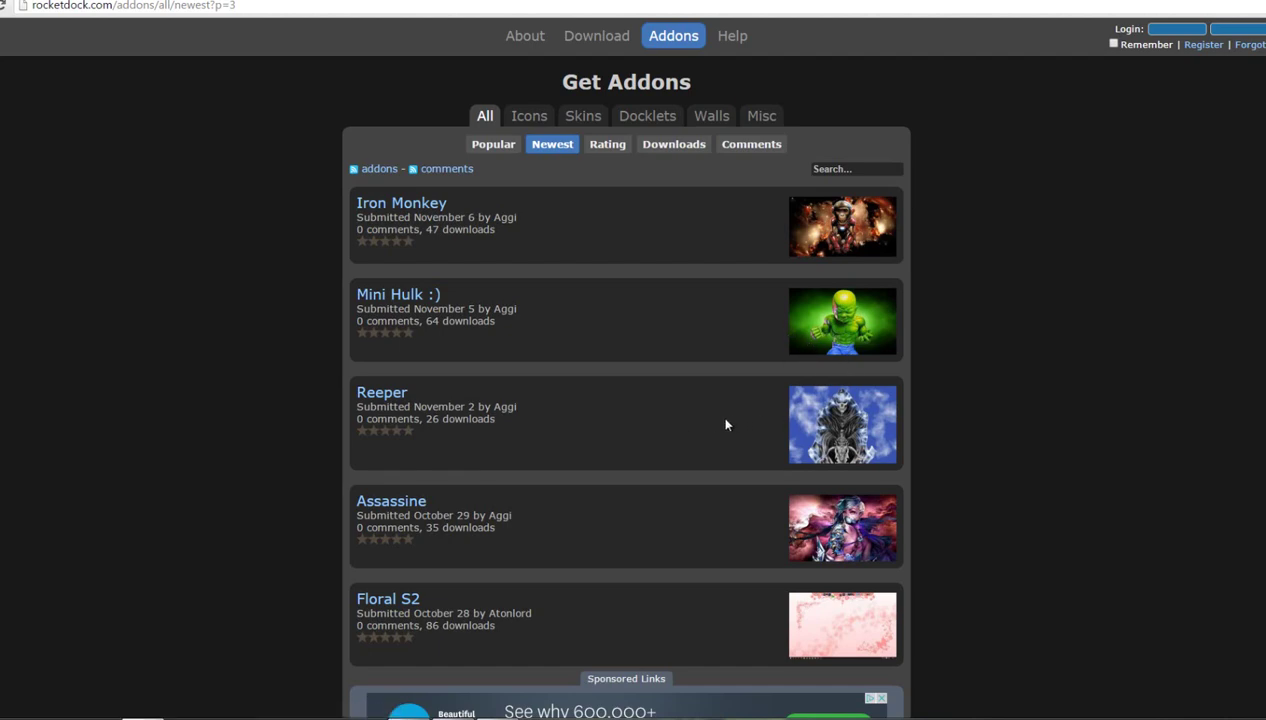
pyautogui.scroll(-2, 700, 387)
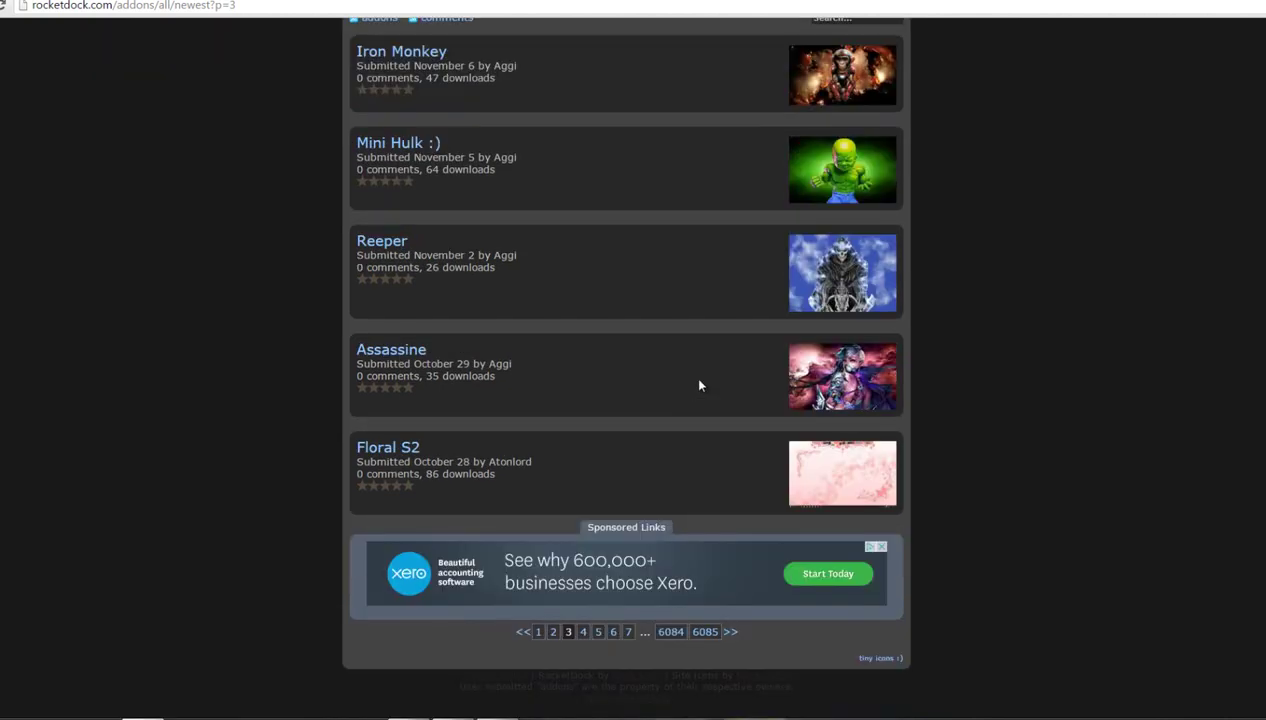
pyautogui.click(598, 632)
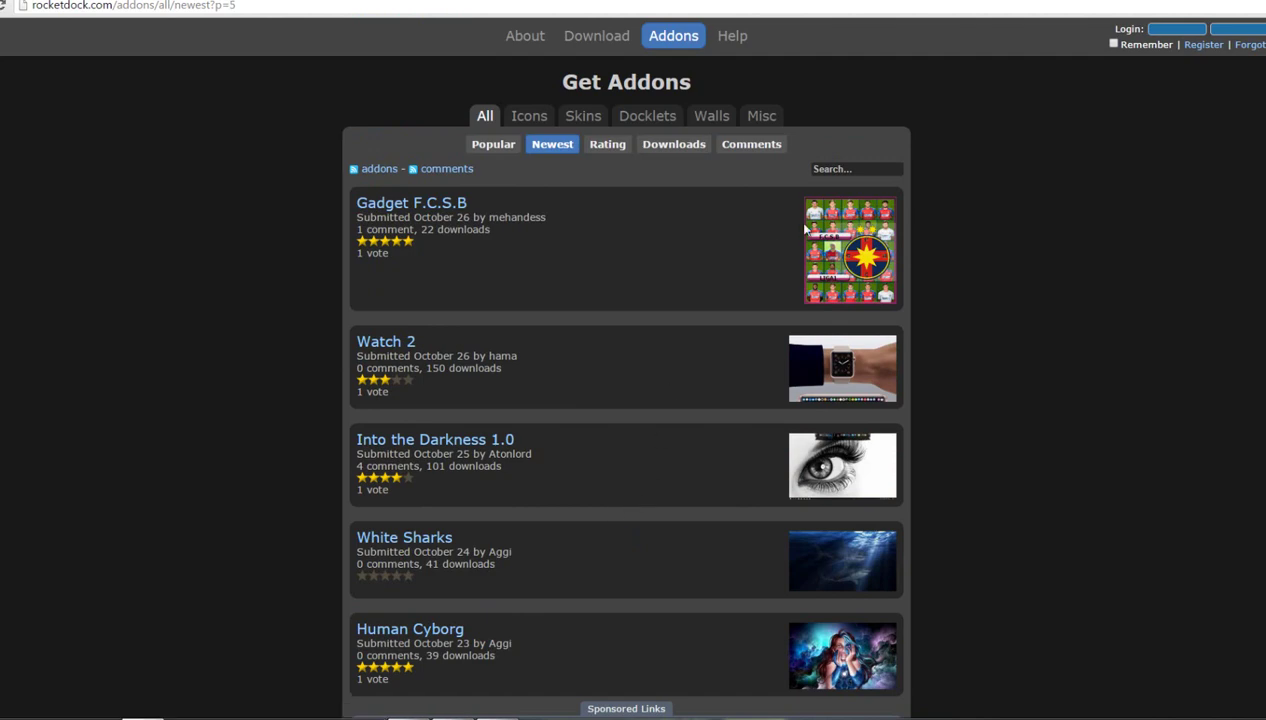
# Search the RocketDock addons for 'Apple'
pyautogui.click(833, 168)
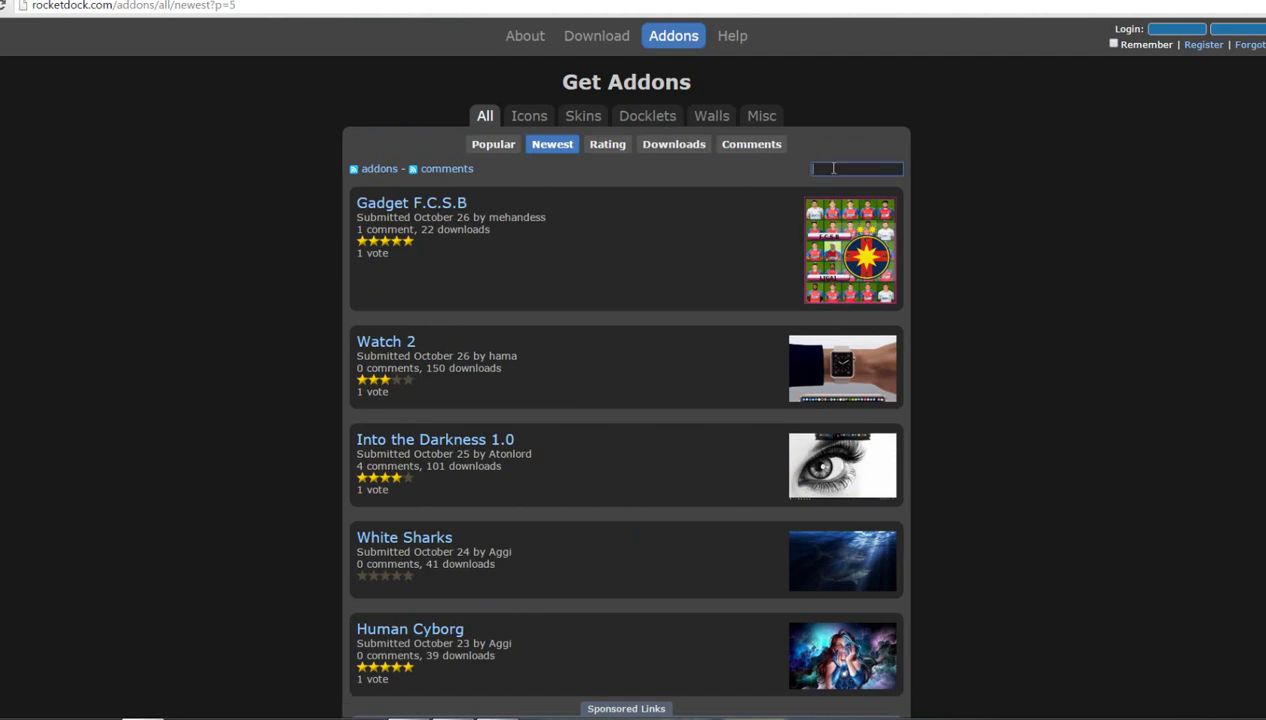
pyautogui.write('Apple')
pyautogui.press('Return')
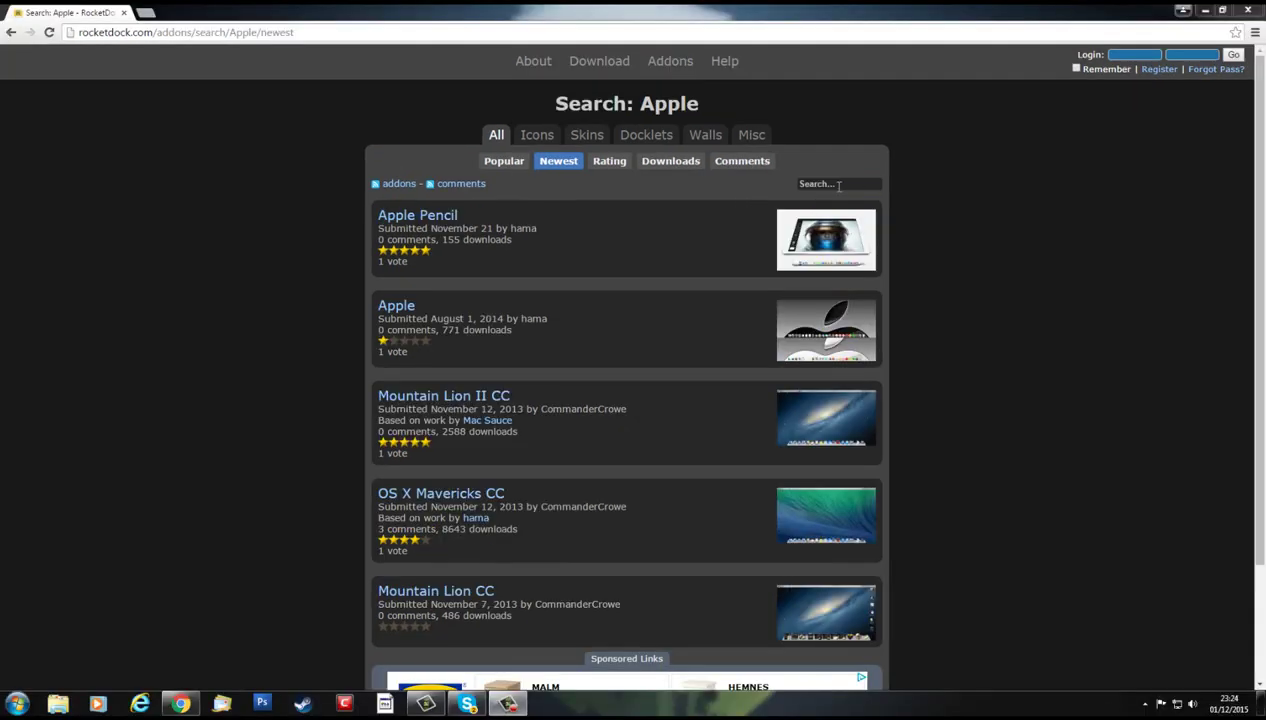
pyautogui.click(838, 185)
pyautogui.write('Apple')
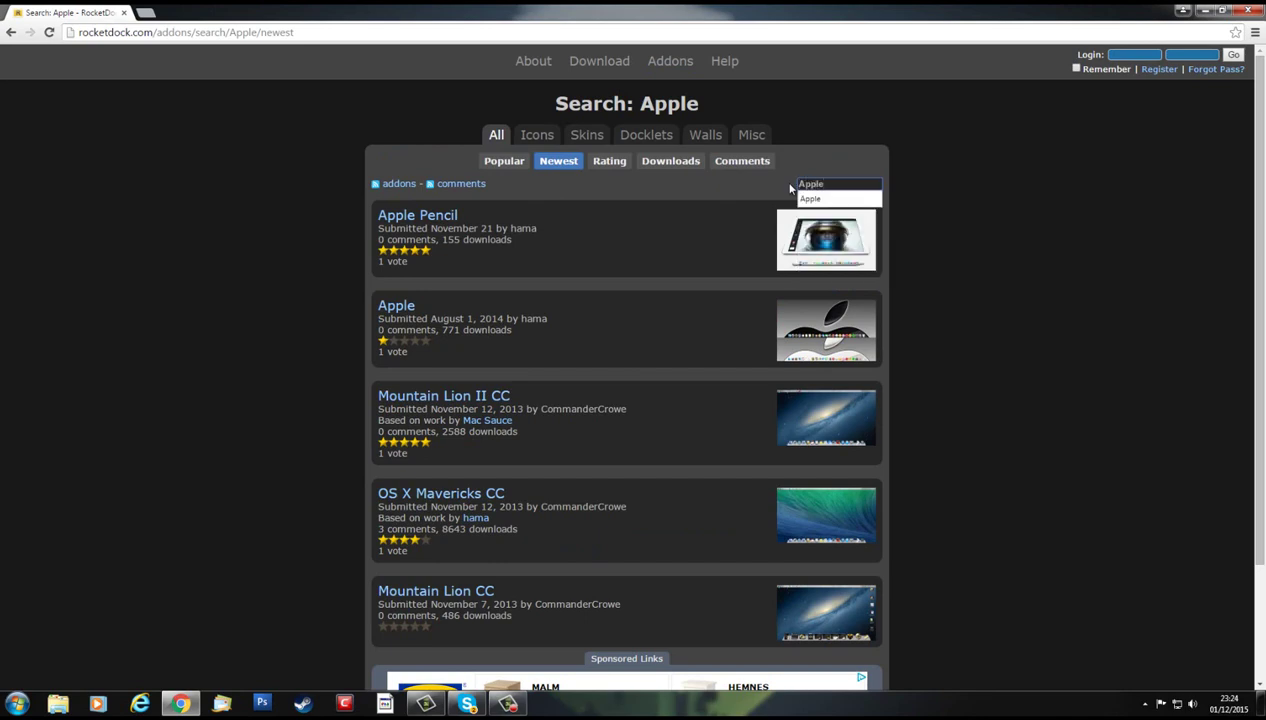
pyautogui.press('Escape')
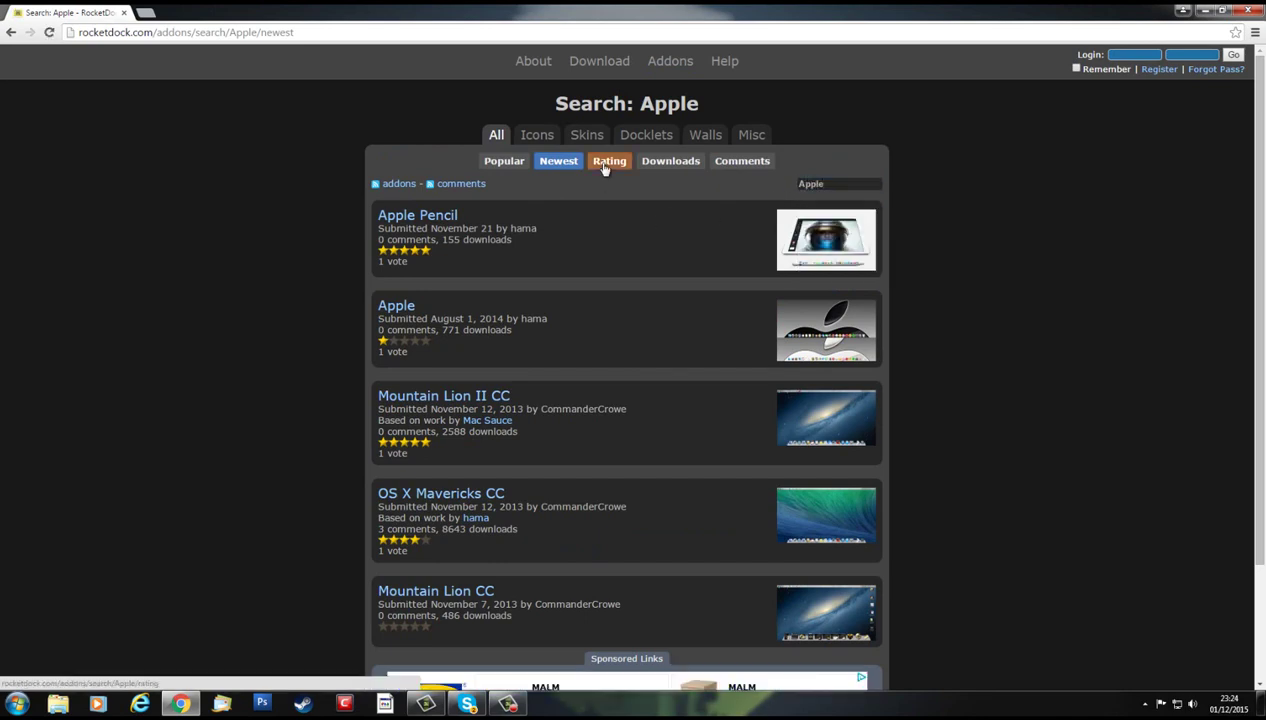
# Sort the Apple results by Rating then Newest, and preview the Mountain Lion II CC skin
pyautogui.click(605, 163)
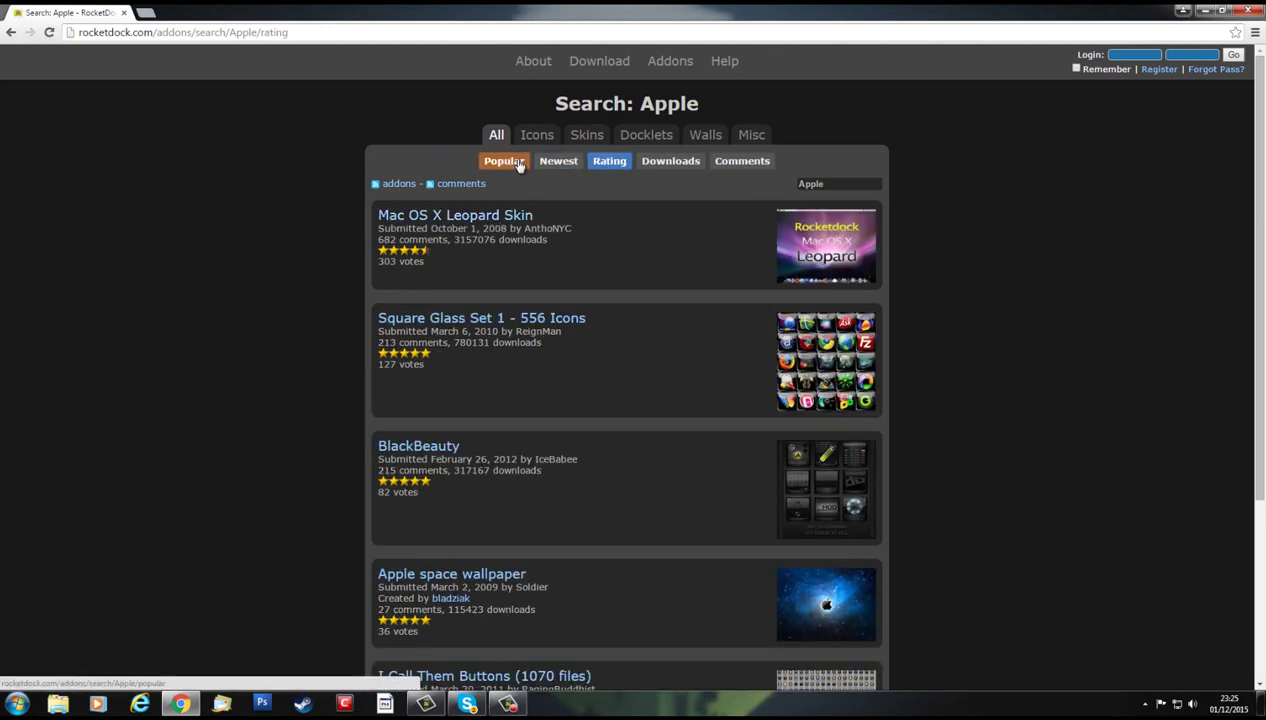
pyautogui.click(555, 163)
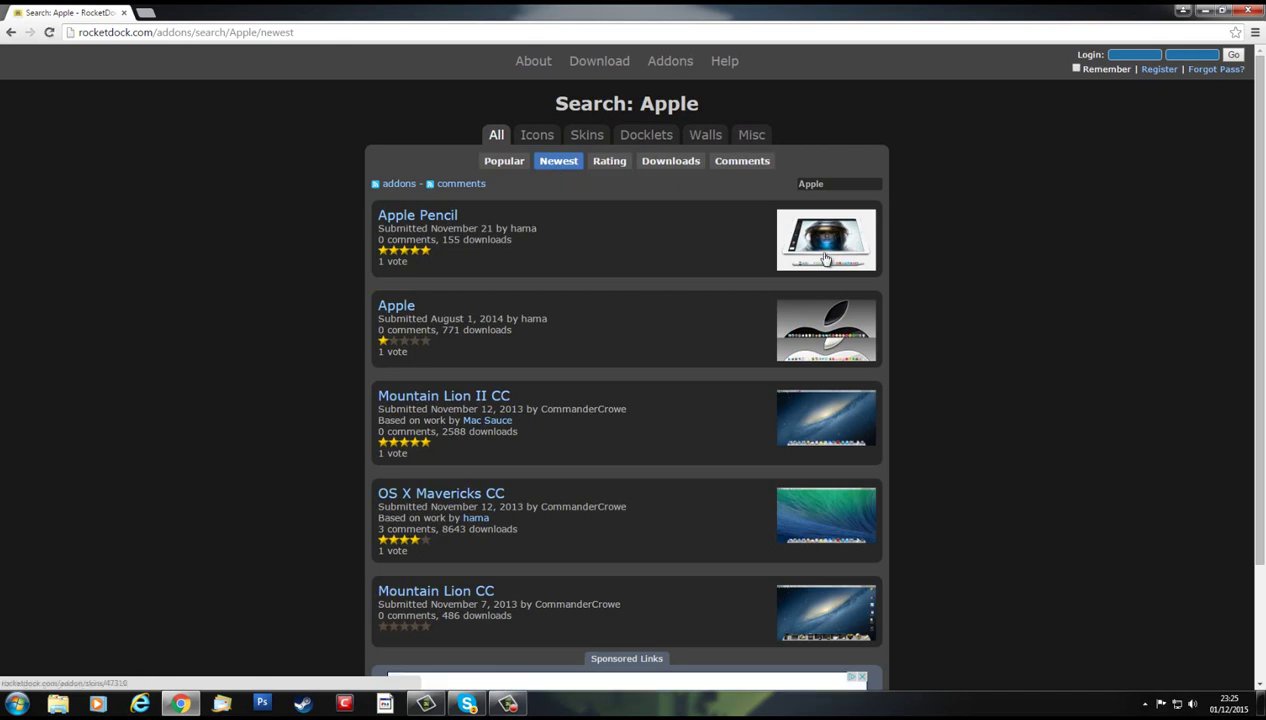
pyautogui.click(832, 424)
pyautogui.click(840, 216)
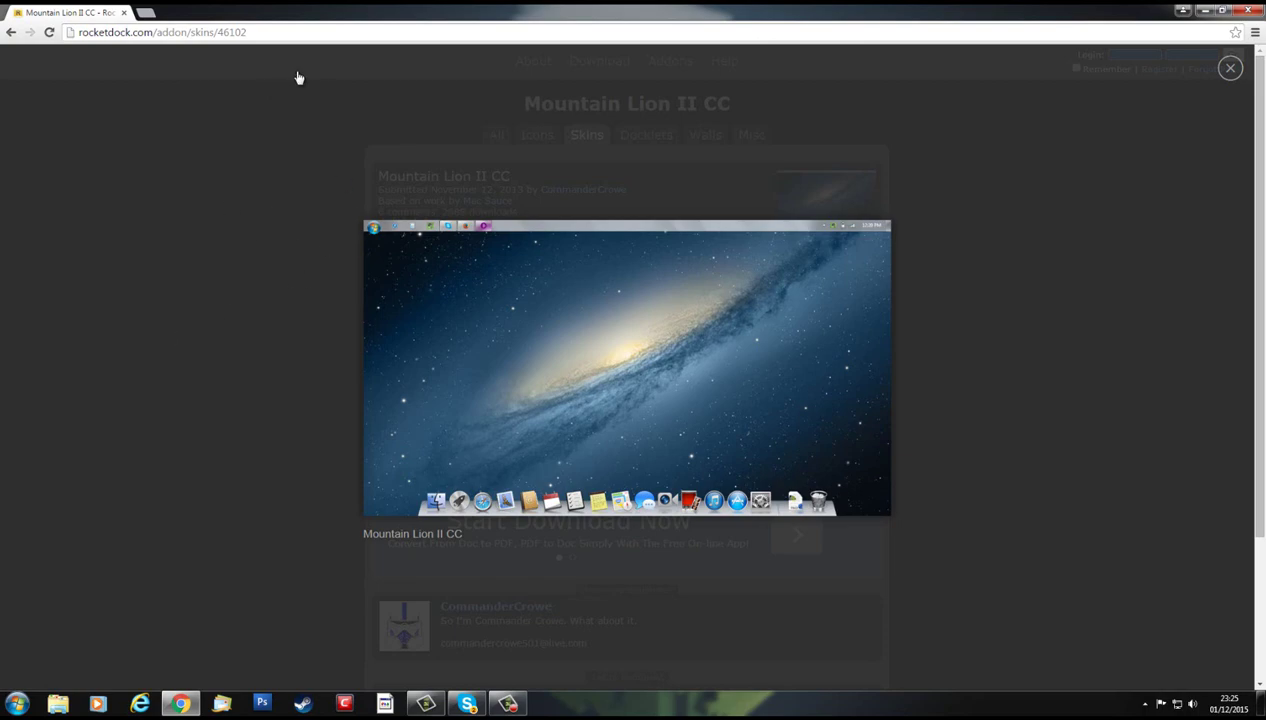
pyautogui.click(12, 33)
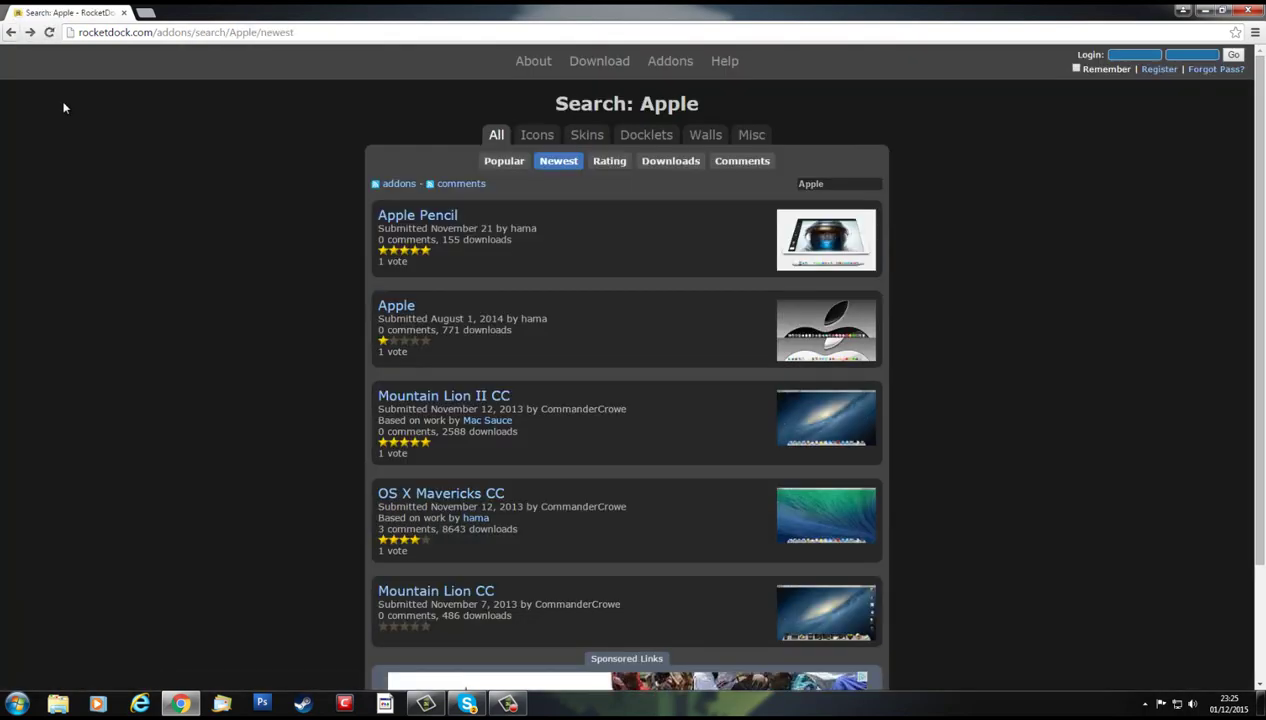
# Download RocketDock-v1.3.5.exe from the download page and run the installer
pyautogui.click(592, 73)
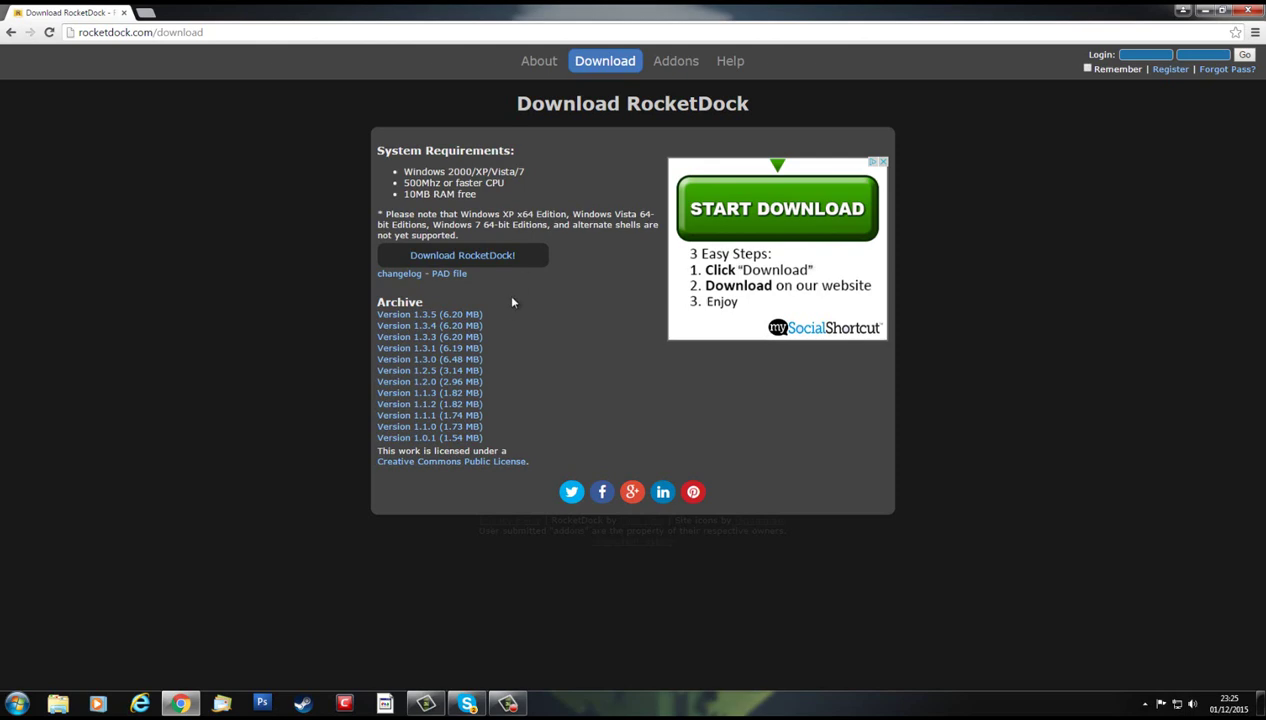
pyautogui.click(483, 257)
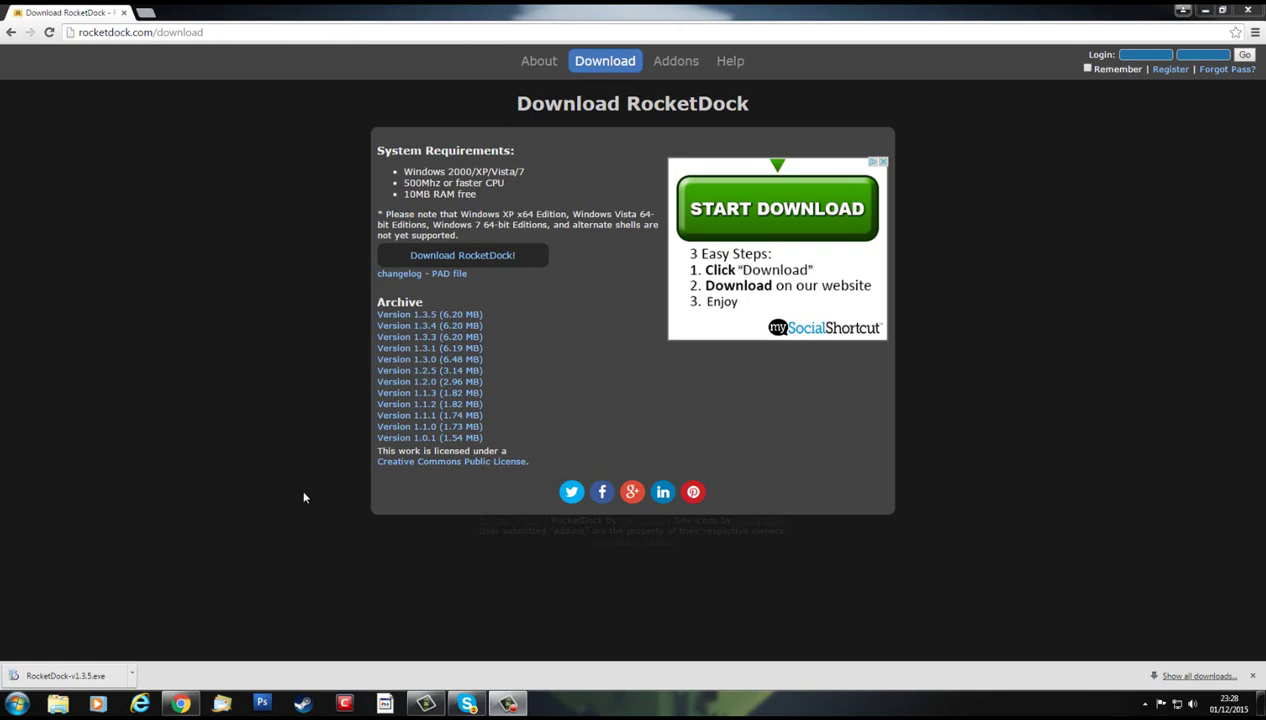
pyautogui.click(98, 675)
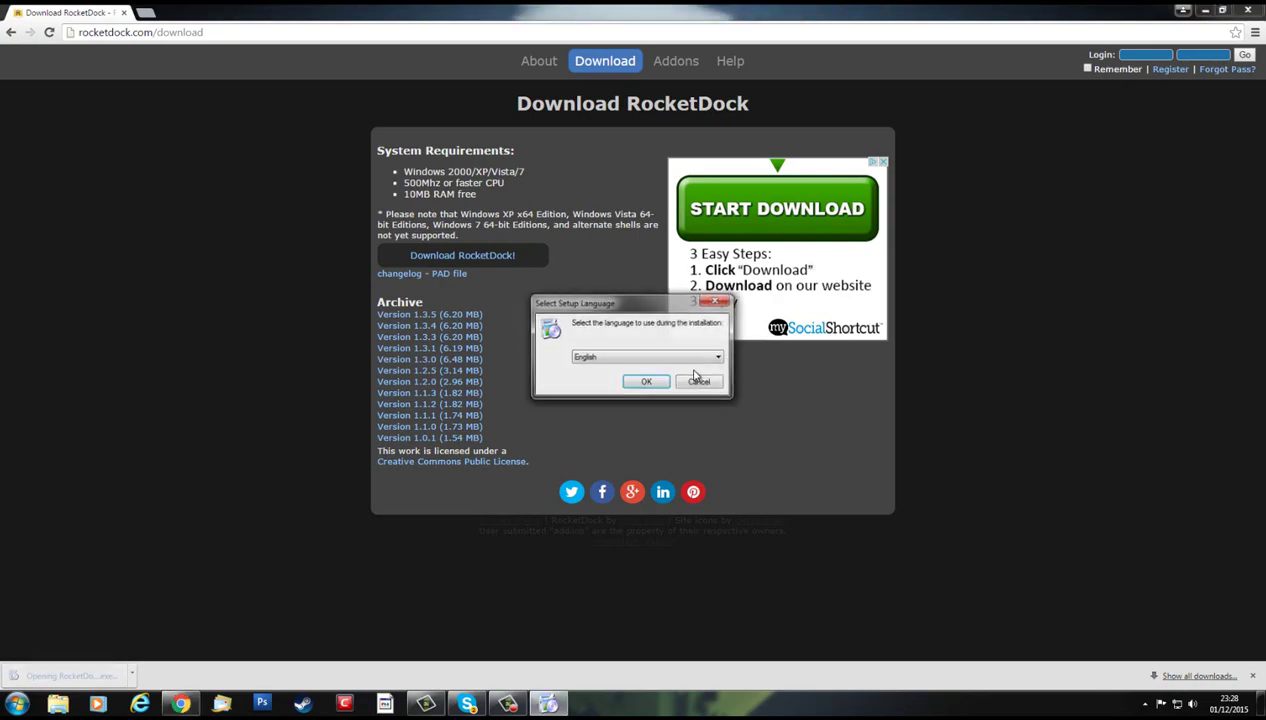
# Install RocketDock 1.3.5 in English to the default folder with a desktop icon
pyautogui.click(1205, 10)
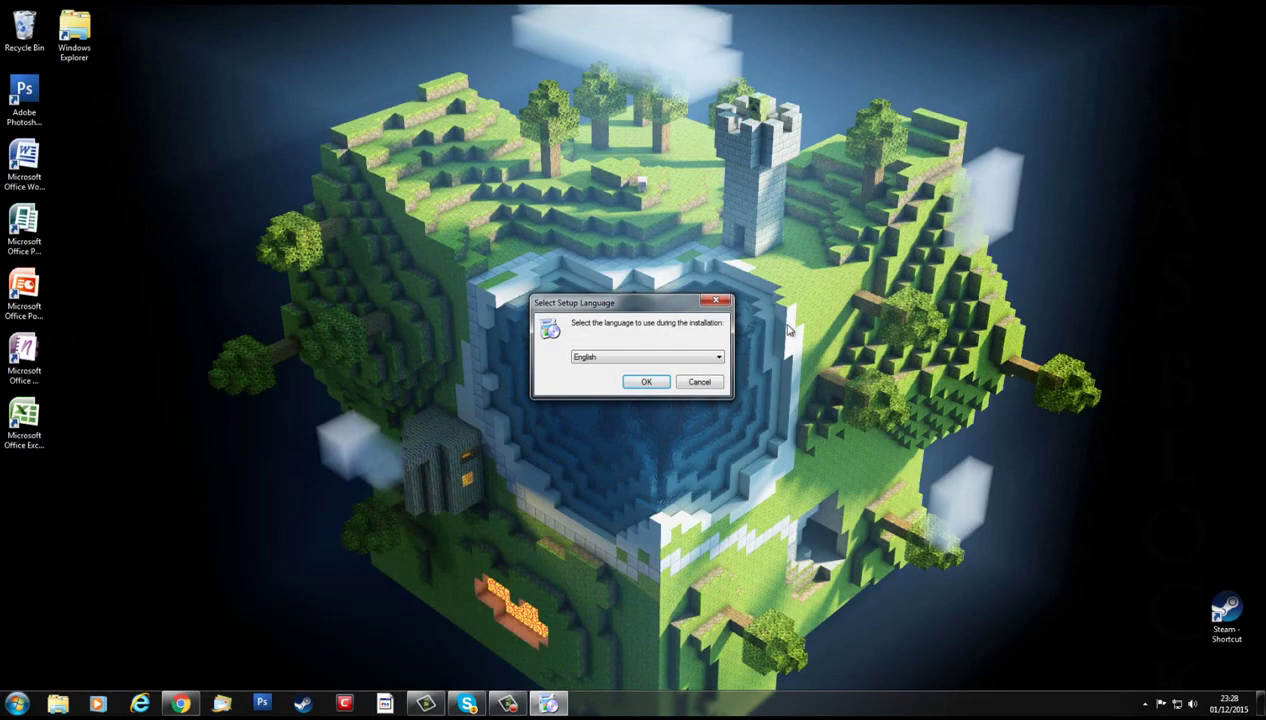
pyautogui.click(641, 384)
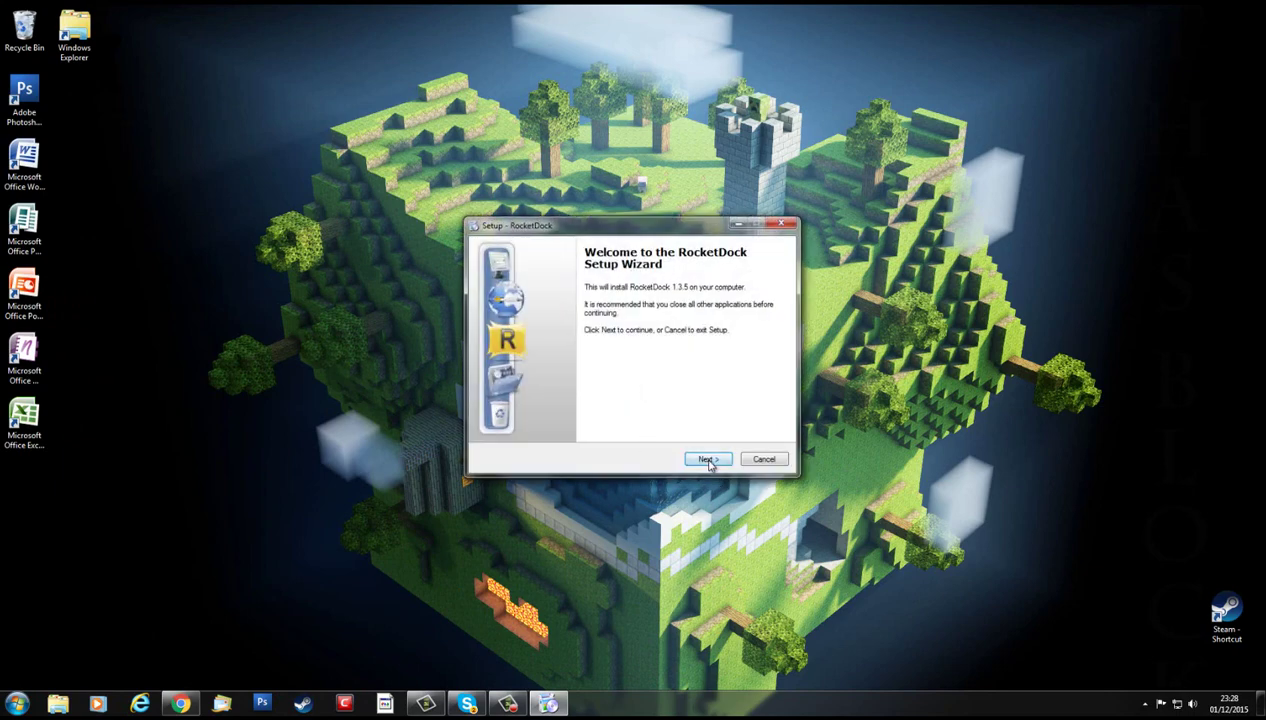
pyautogui.click(707, 460)
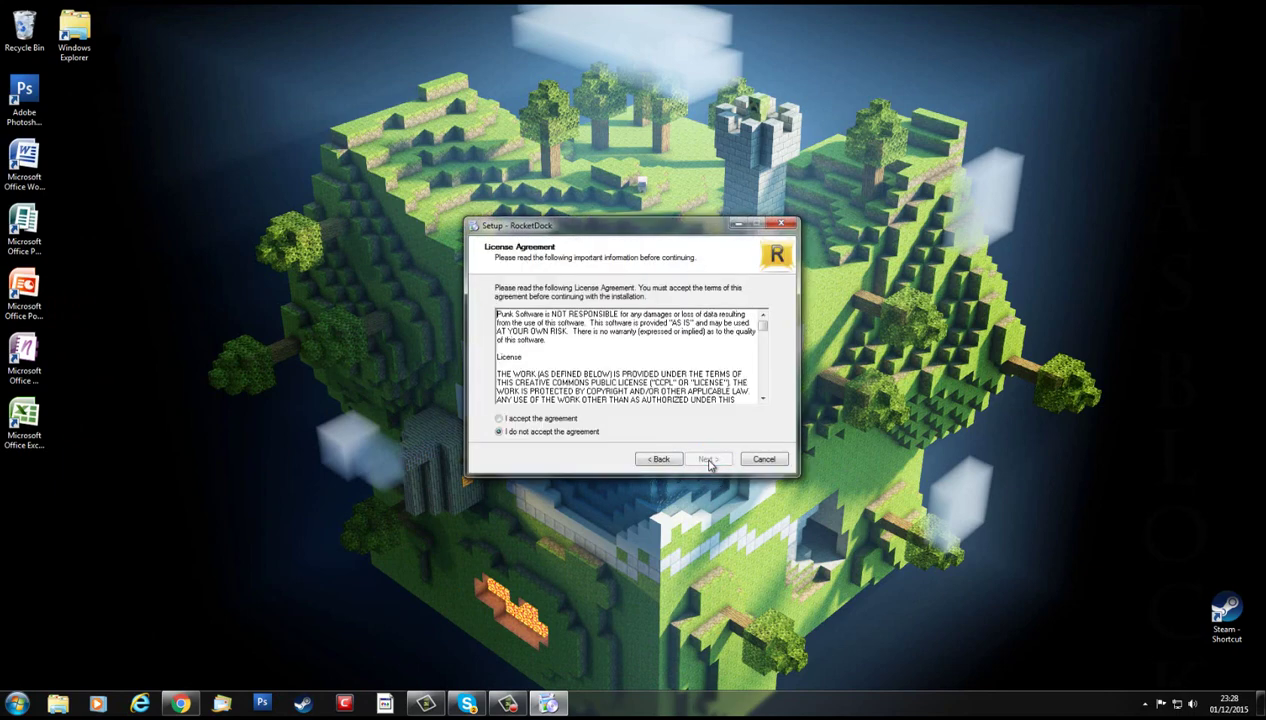
pyautogui.click(501, 419)
pyautogui.click(708, 459)
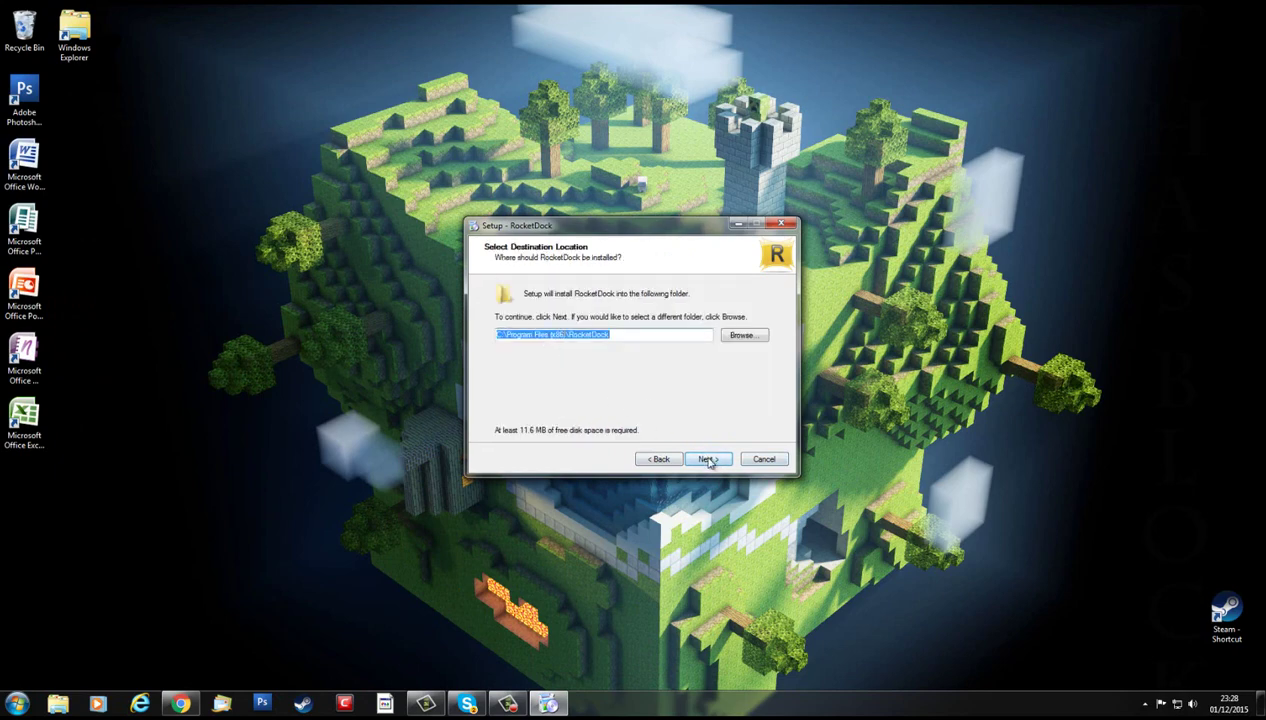
pyautogui.click(707, 459)
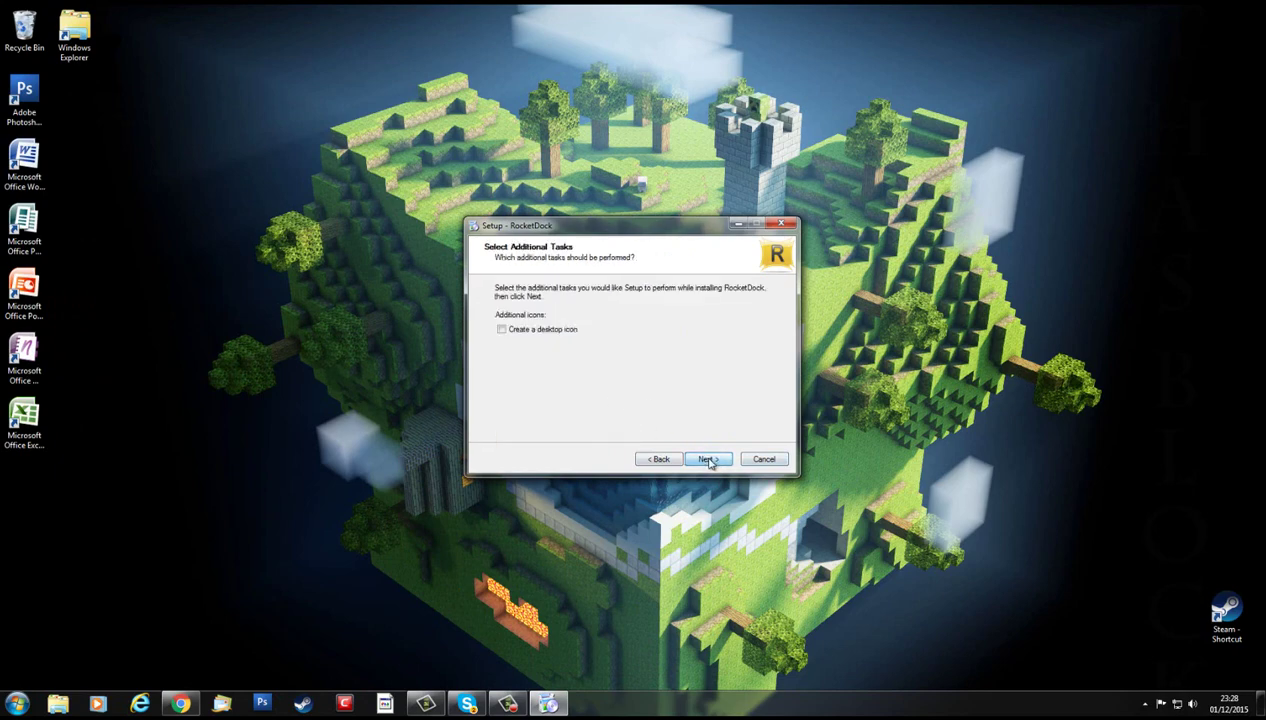
pyautogui.click(502, 330)
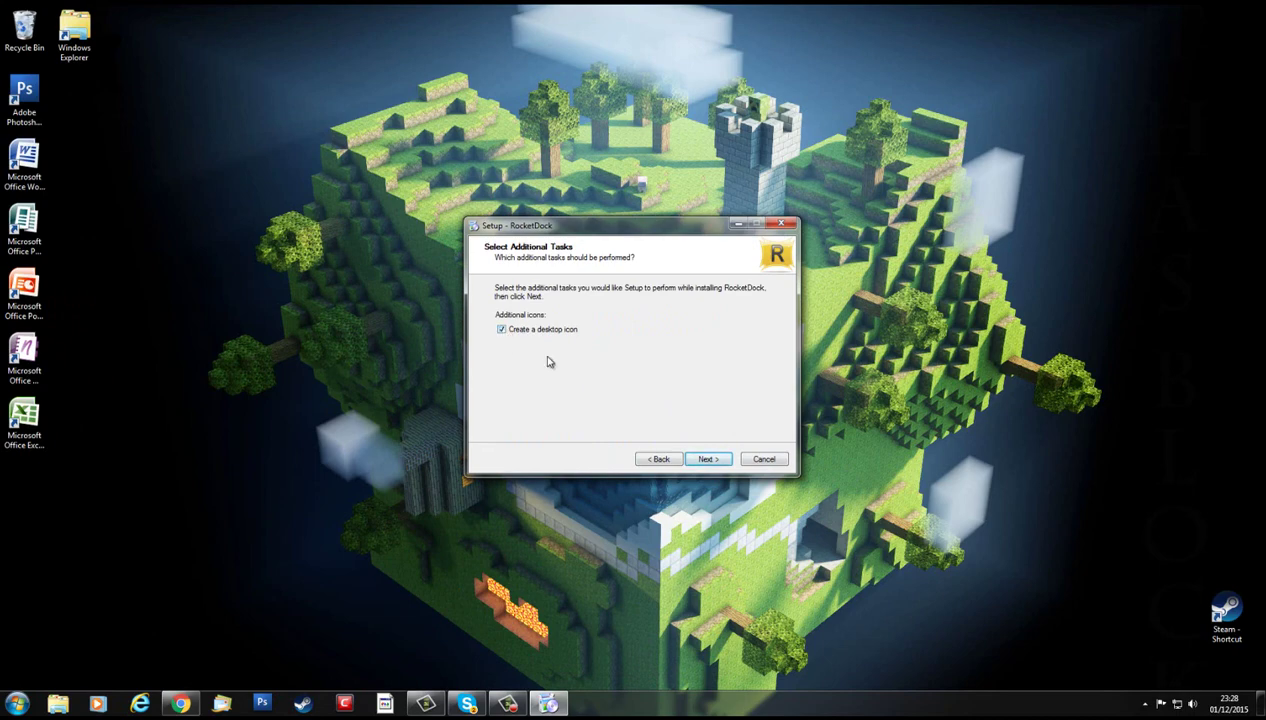
pyautogui.click(708, 460)
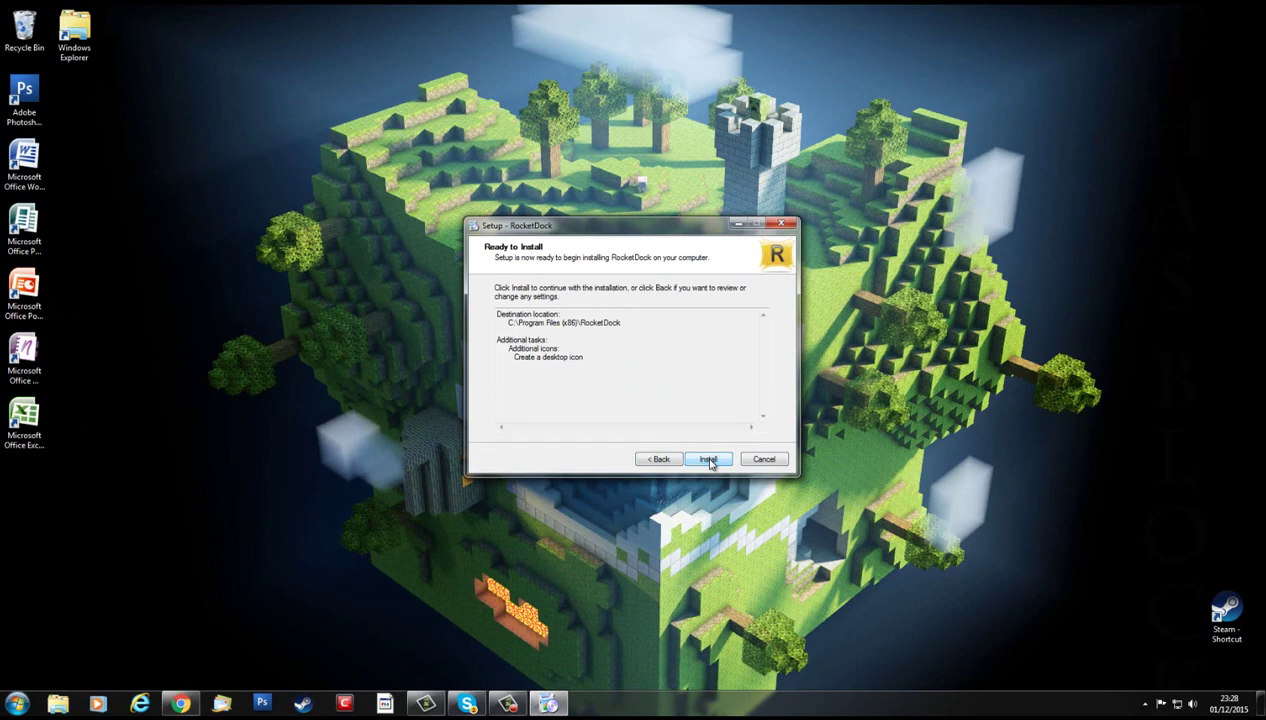
pyautogui.click(708, 460)
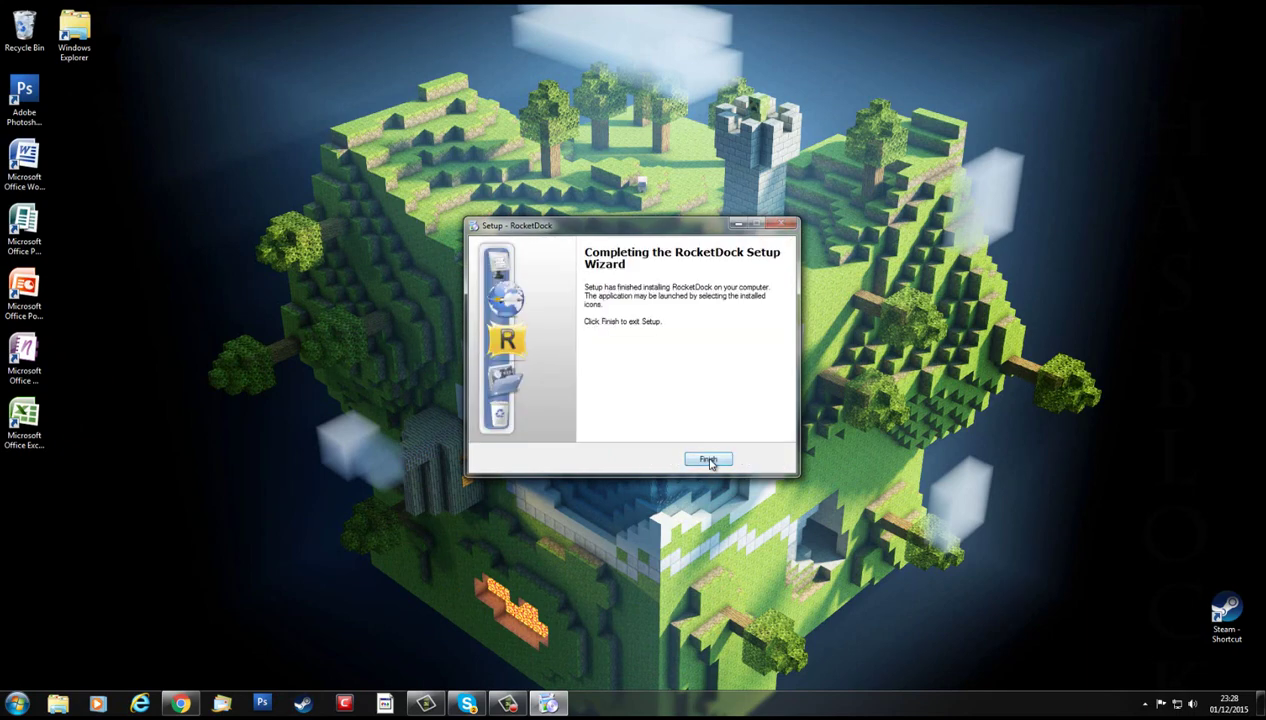
pyautogui.click(708, 460)
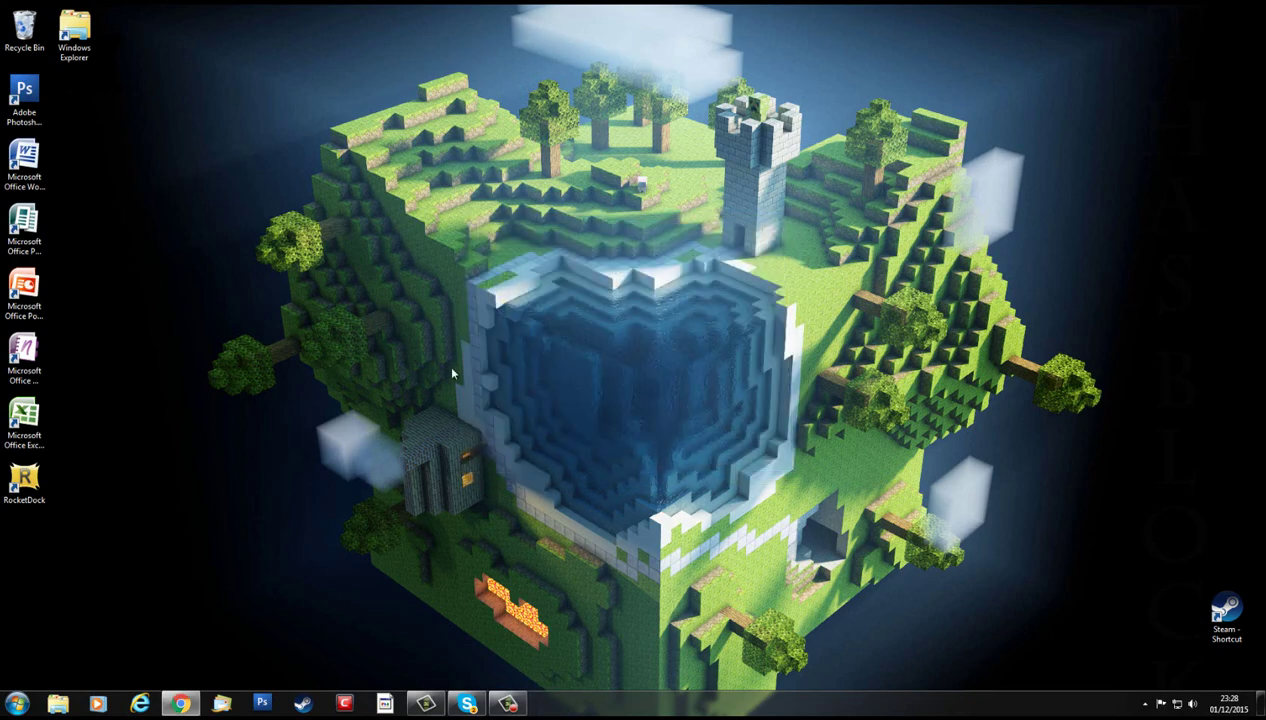
# Launch RocketDock from its desktop shortcut and try its Control Panel and Punk Software items
pyautogui.click(17, 487)
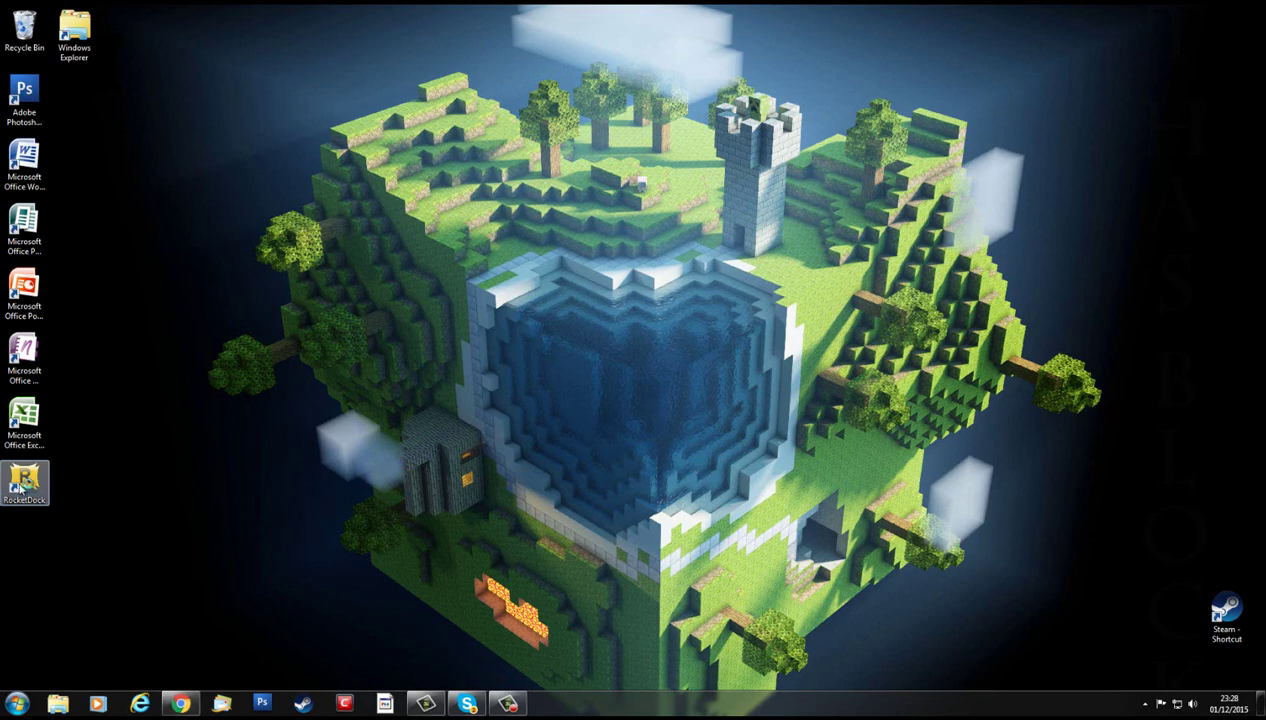
pyautogui.doubleClick(17, 487)
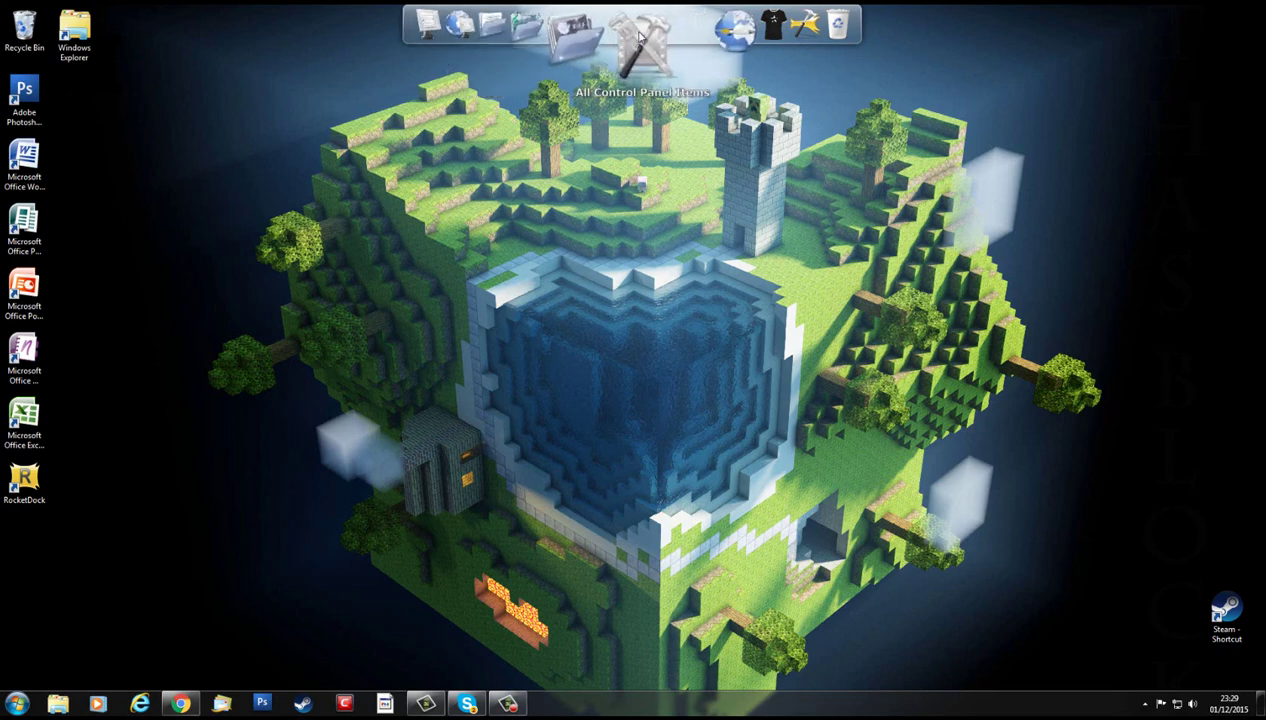
pyautogui.click(640, 37)
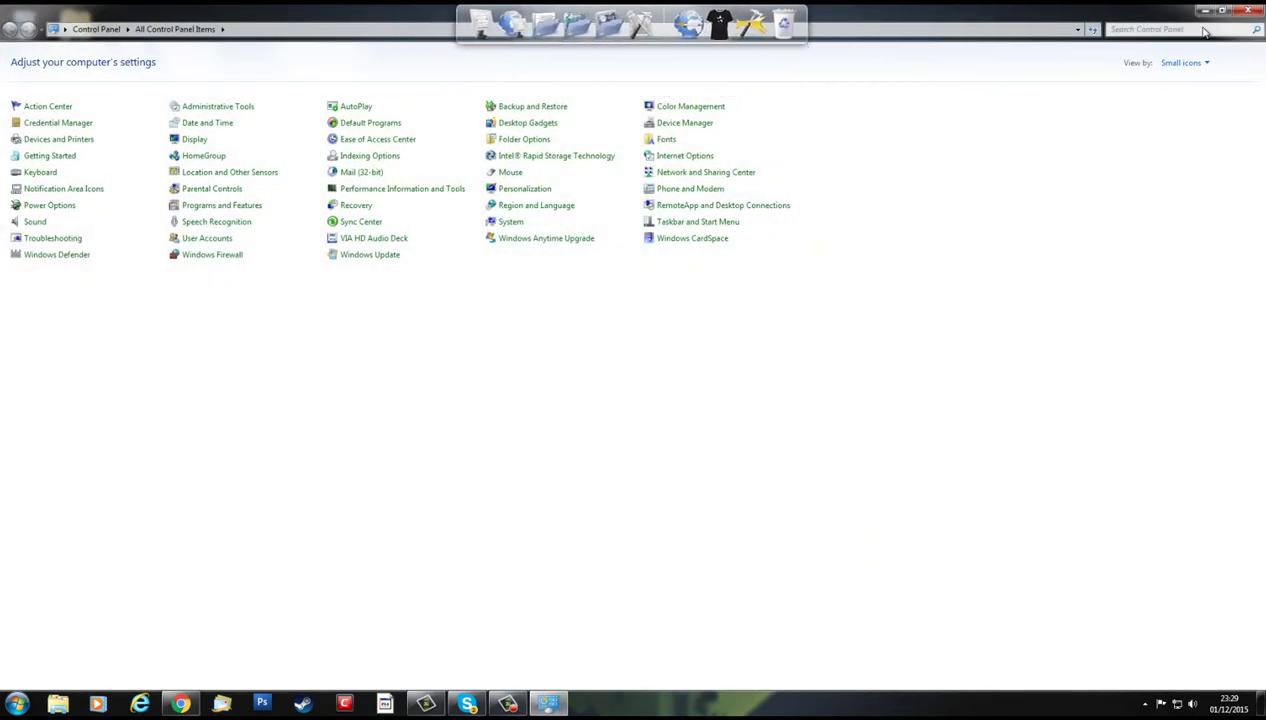
pyautogui.click(1245, 10)
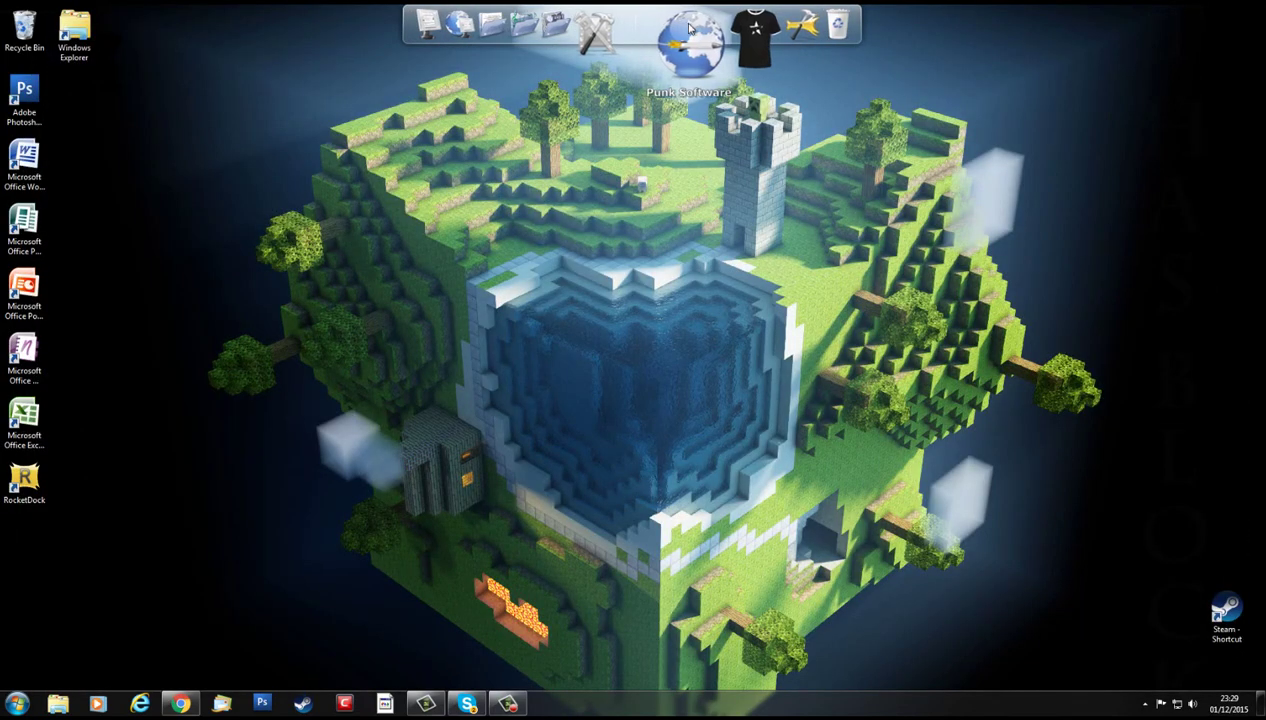
pyautogui.click(690, 38)
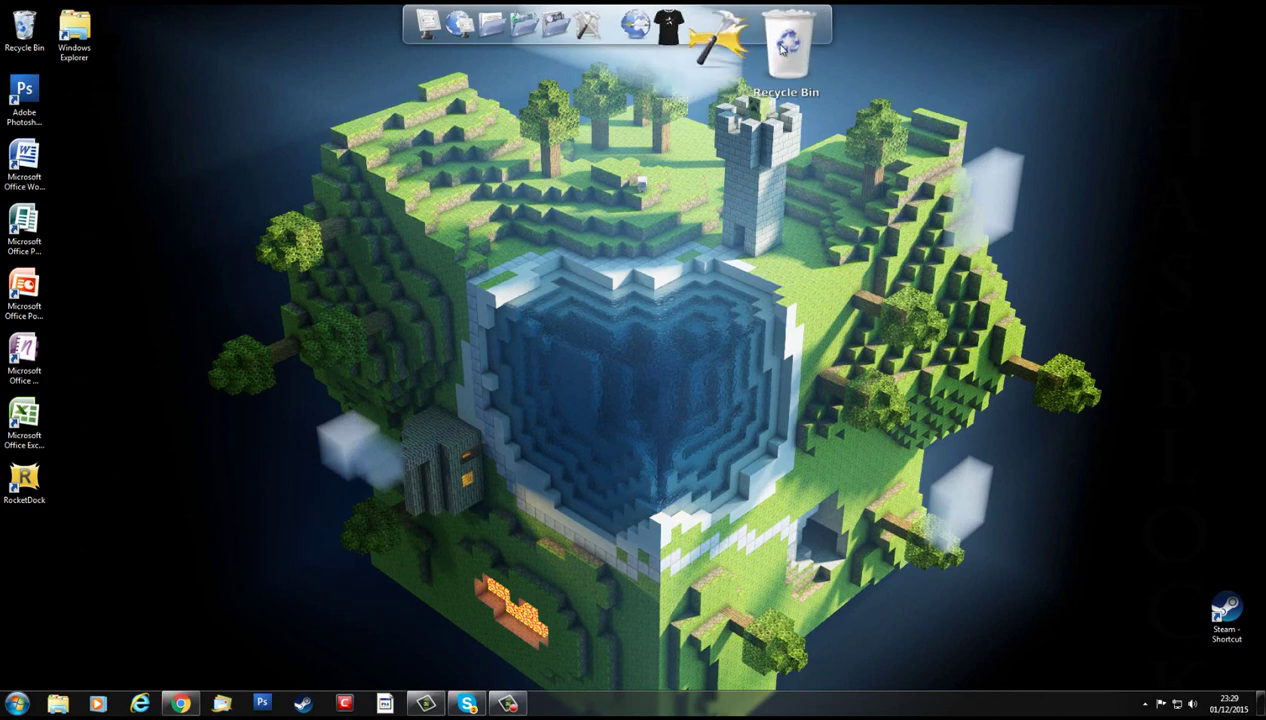
# Empty the Recycle Bin from the dock, confirming the permanent deletion
pyautogui.rightClick(782, 48)
pyautogui.click(848, 68)
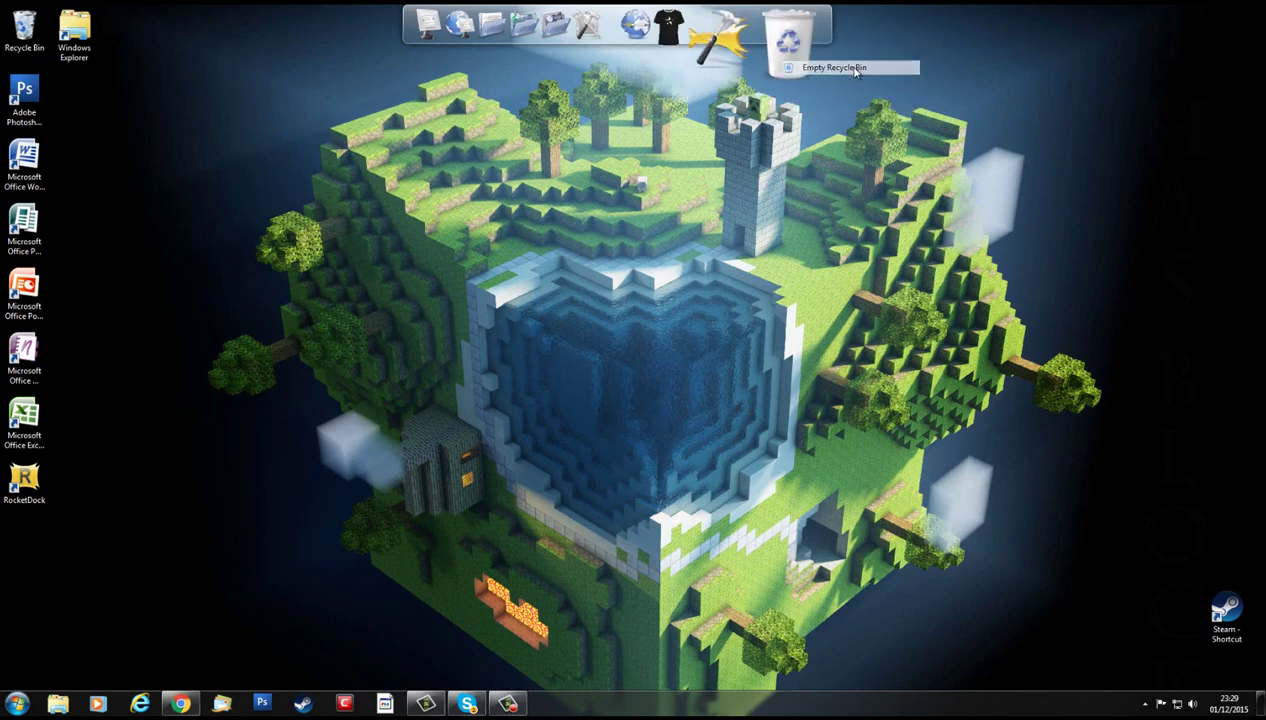
pyautogui.press('Return')
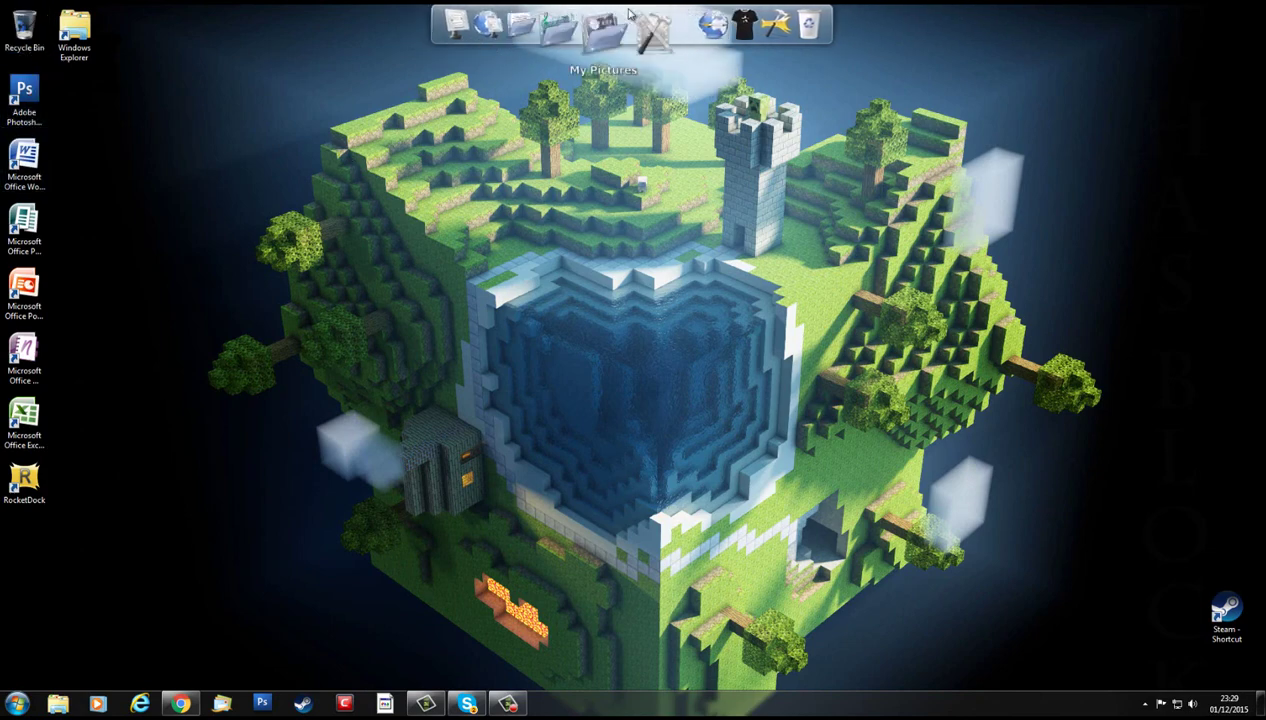
# Enable Run at Startup and set the dock icons to 92% opacity and 33px size
pyautogui.click(742, 42)
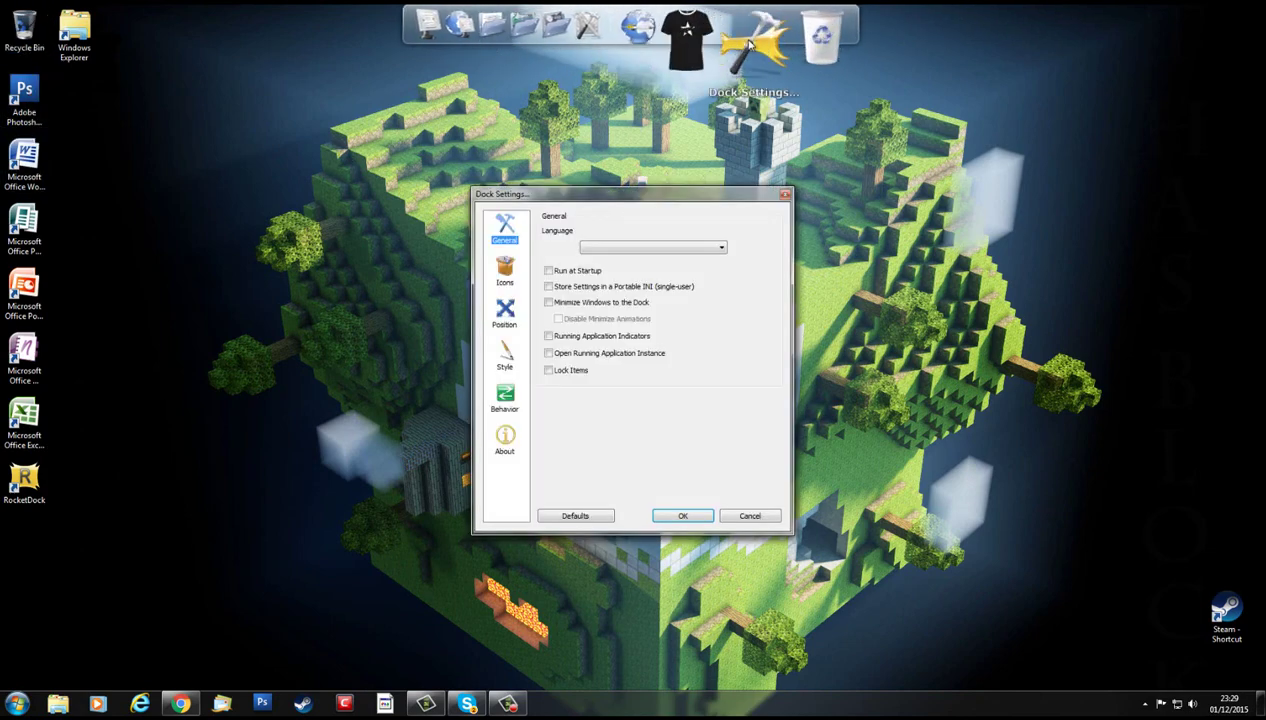
pyautogui.click(548, 271)
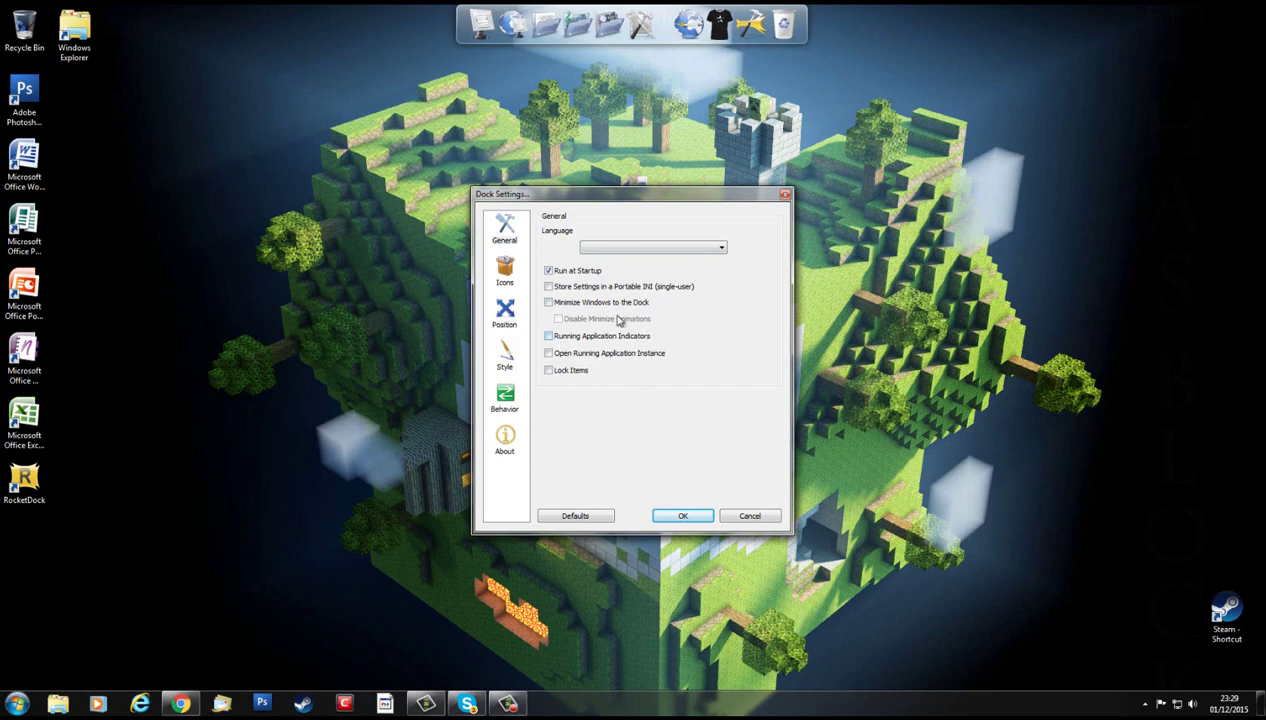
pyautogui.click(505, 280)
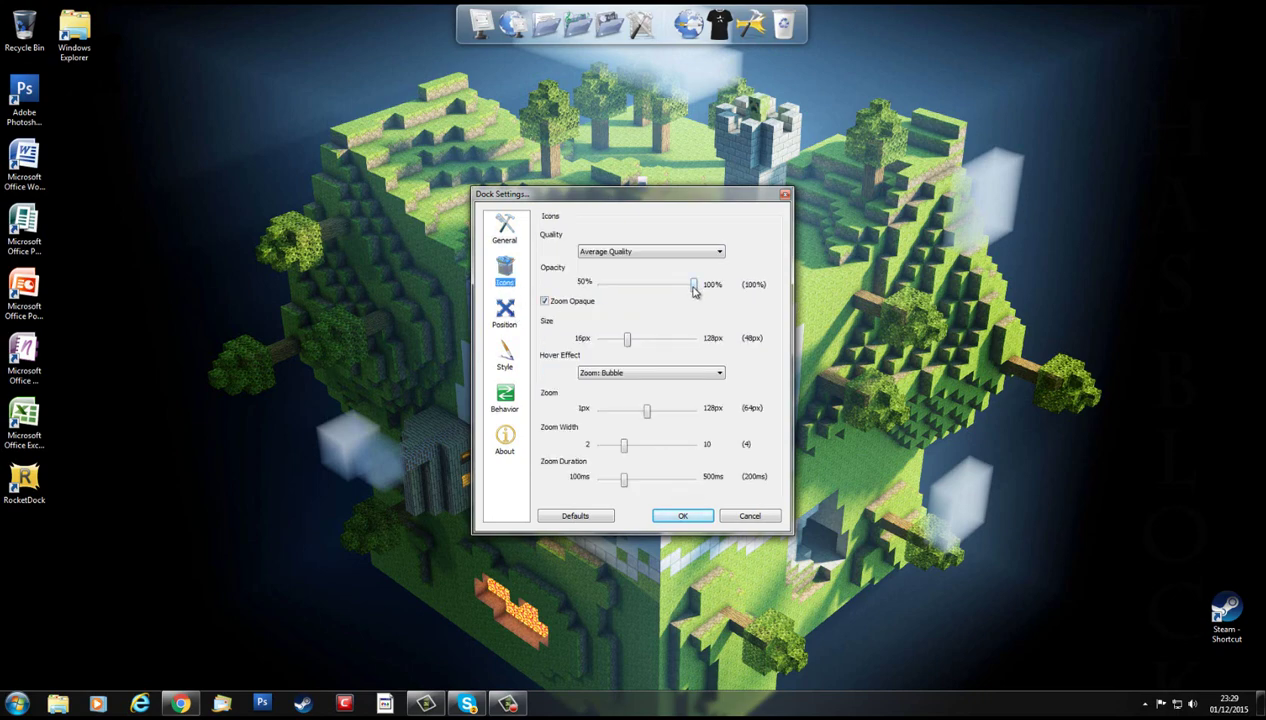
pyautogui.moveTo(694, 288)
pyautogui.mouseDown()
pyautogui.moveTo(616, 288)
pyautogui.moveTo(678, 288)
pyautogui.mouseUp()
pyautogui.moveTo(627, 343)
pyautogui.mouseDown()
pyautogui.moveTo(690, 344)
pyautogui.moveTo(605, 344)
pyautogui.moveTo(658, 344)
pyautogui.moveTo(616, 343)
pyautogui.mouseUp()
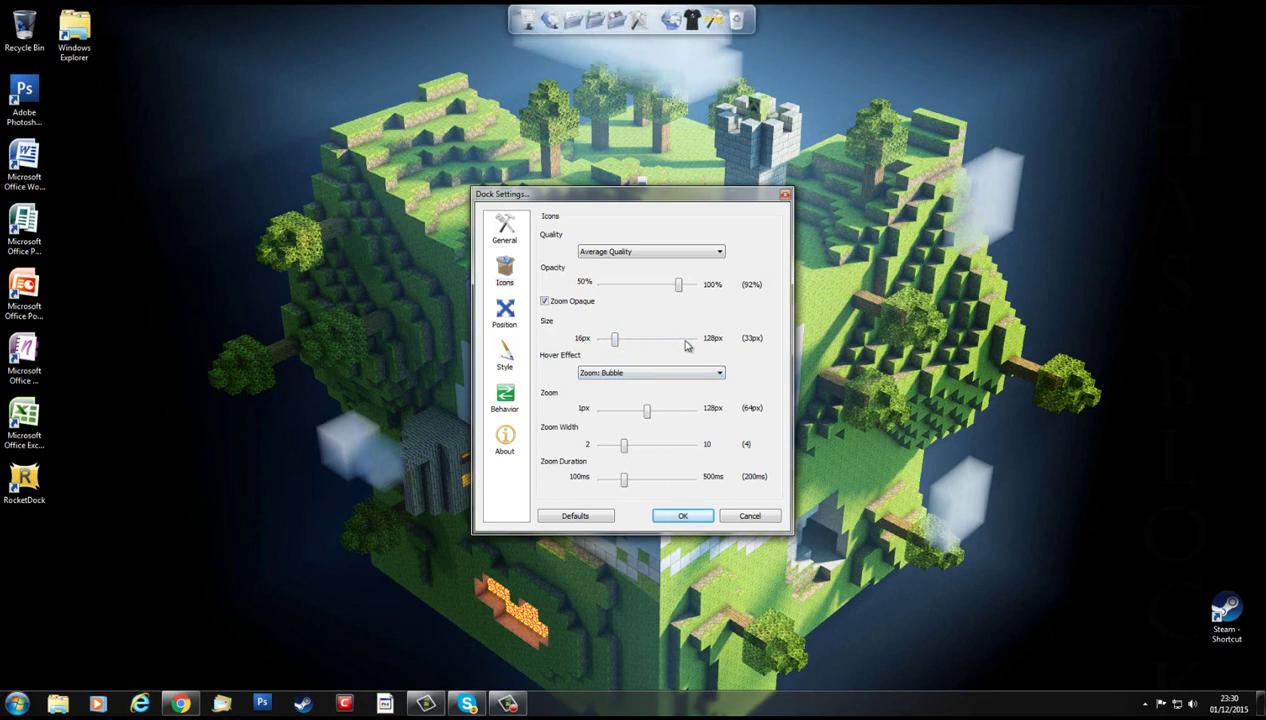
# Settle on the Zoom: Bubble hover effect after trying Plateau and Flat, and raise the zoom
pyautogui.click(719, 372)
pyautogui.click(612, 402)
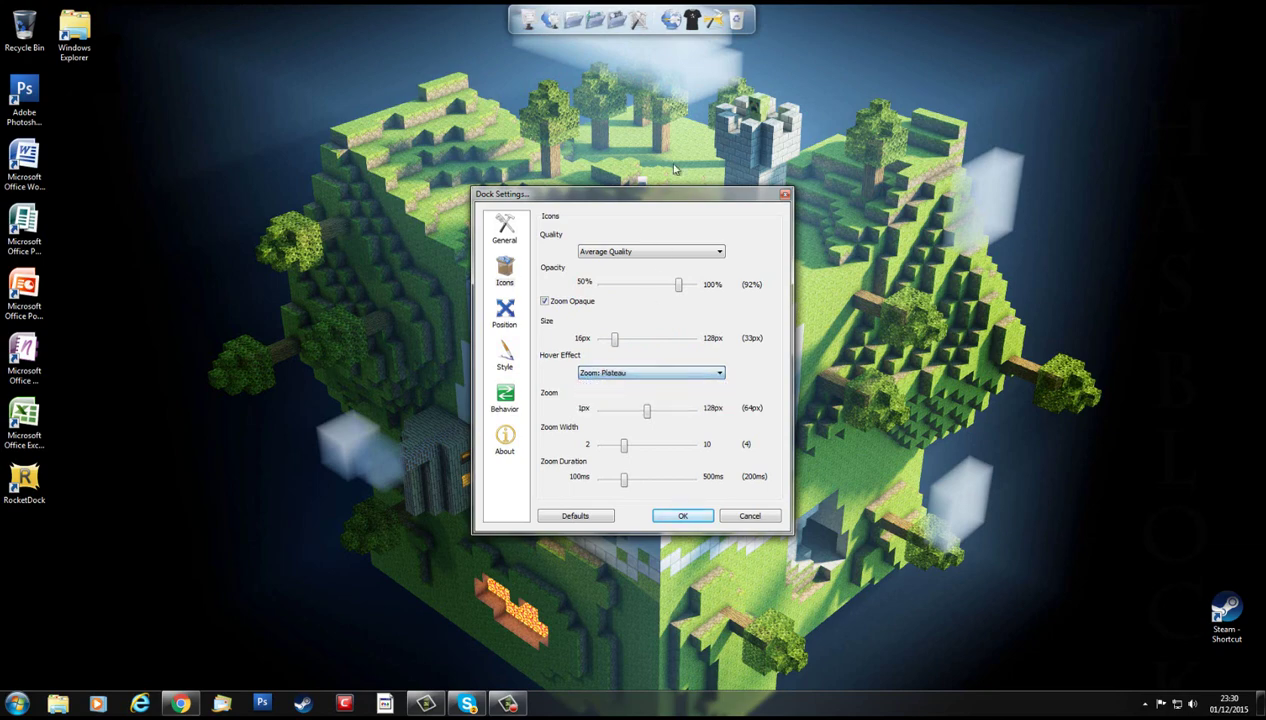
pyautogui.click(719, 374)
pyautogui.click(605, 410)
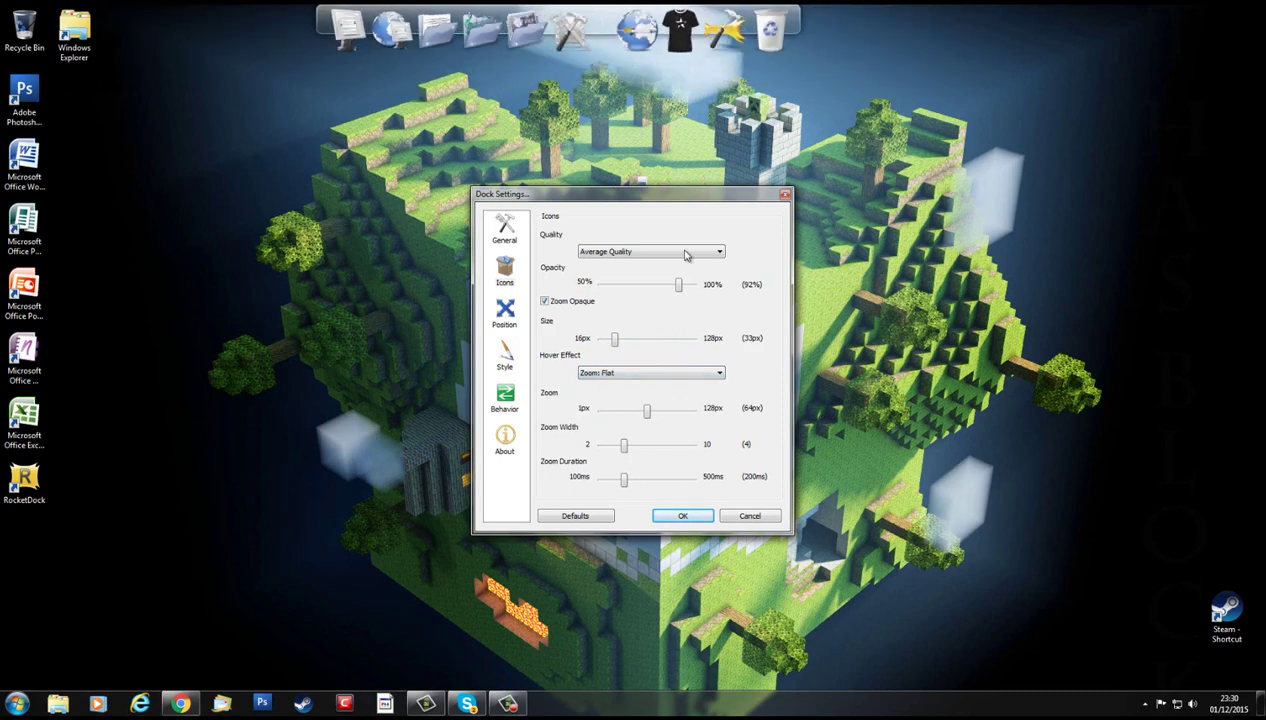
pyautogui.click(719, 372)
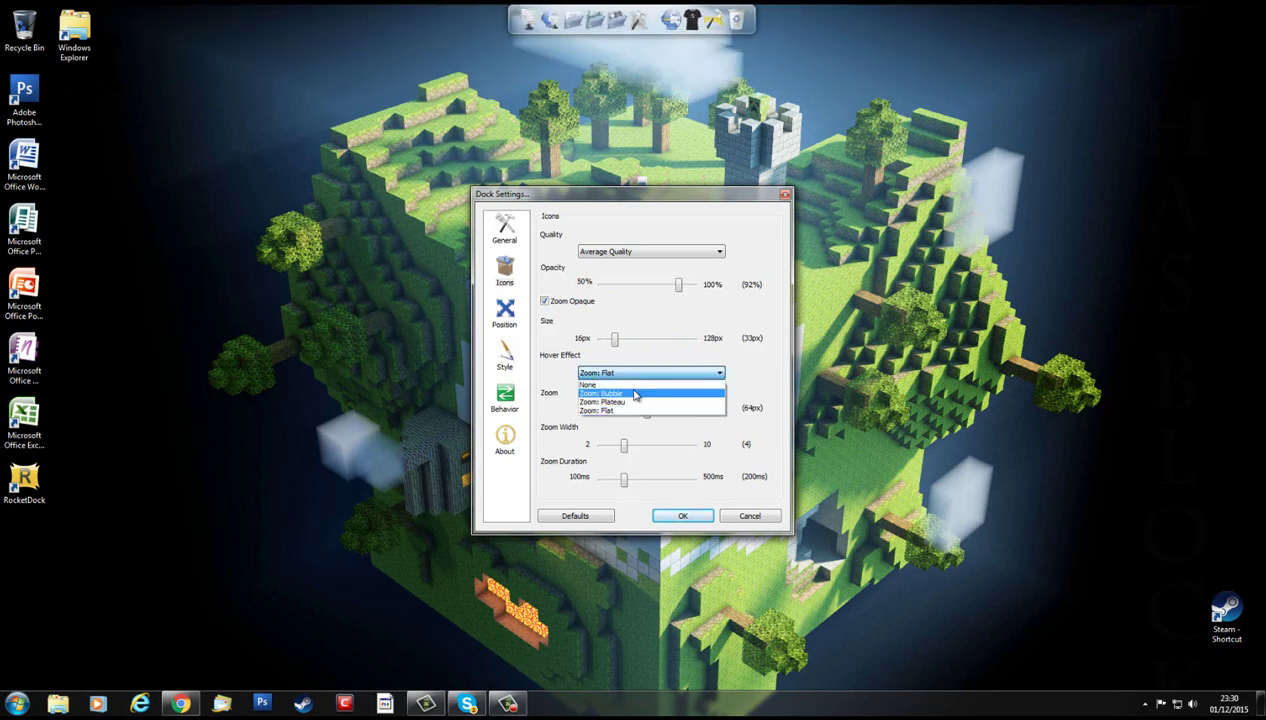
pyautogui.click(634, 395)
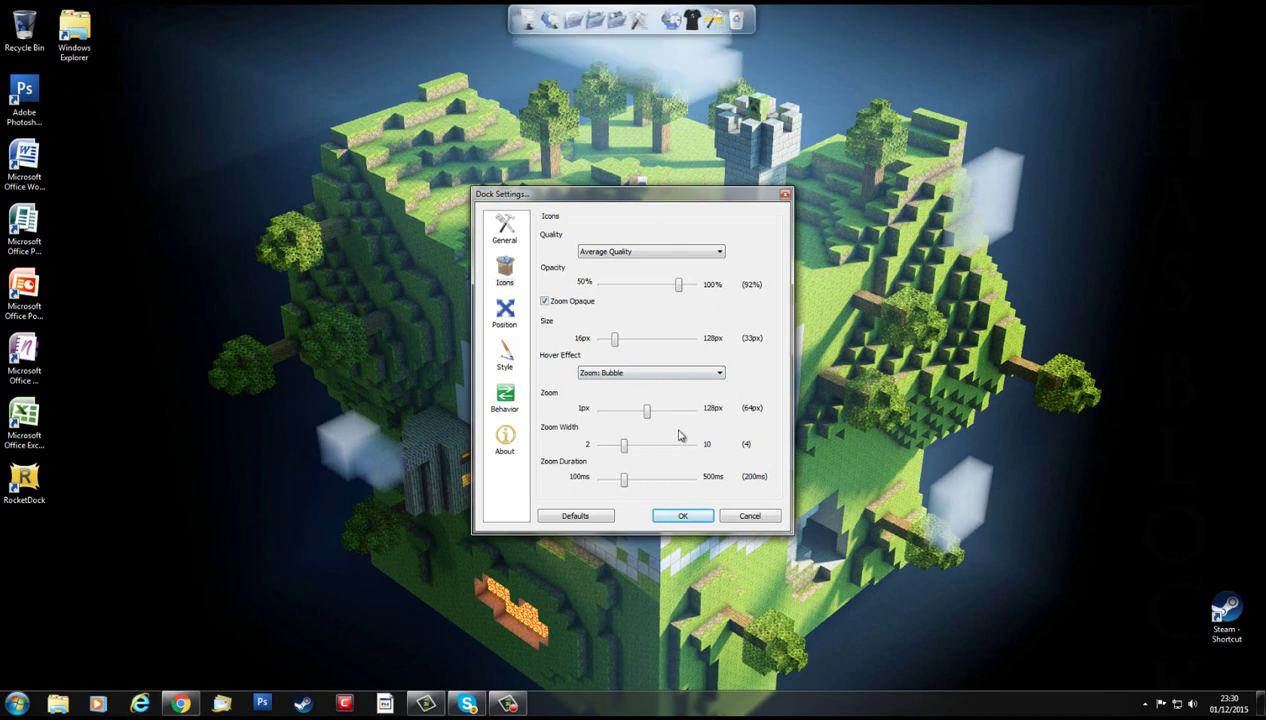
pyautogui.moveTo(648, 414); pyautogui.dragTo(656, 413)
# Keep the dock on Monitor 1 after briefly trying Monitor 2
pyautogui.click(505, 313)
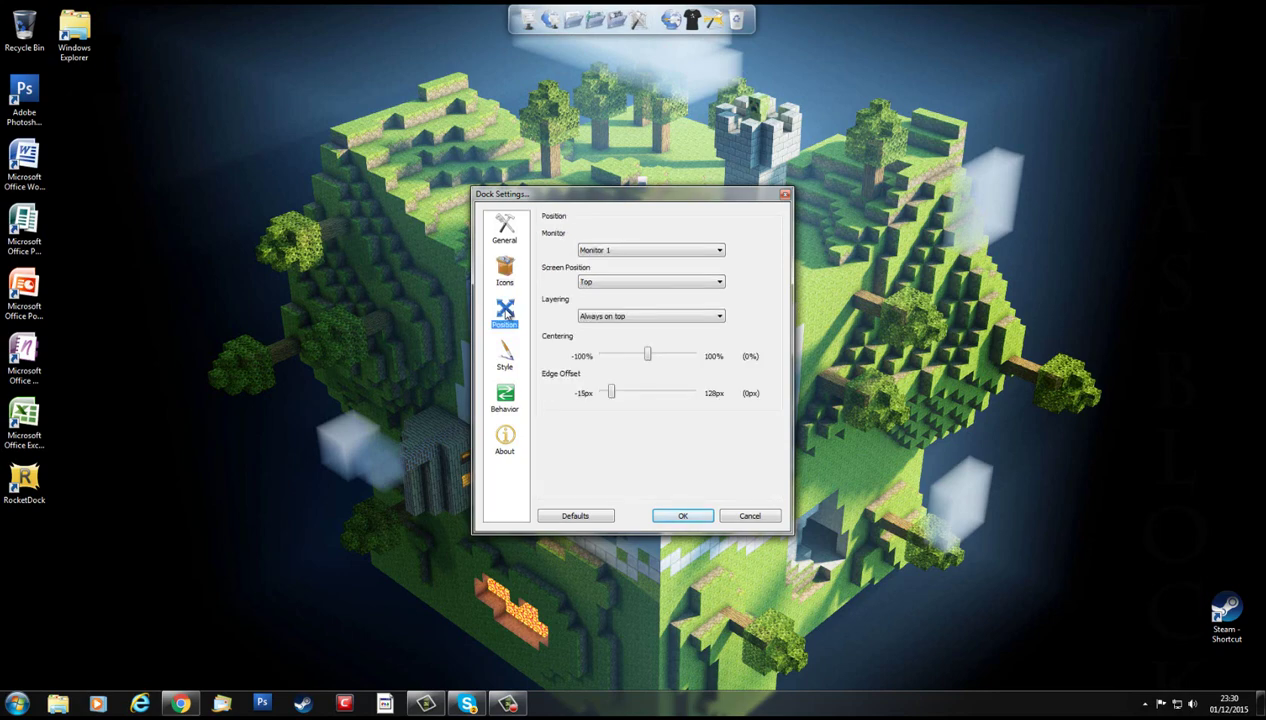
pyautogui.click(721, 252)
pyautogui.click(647, 280)
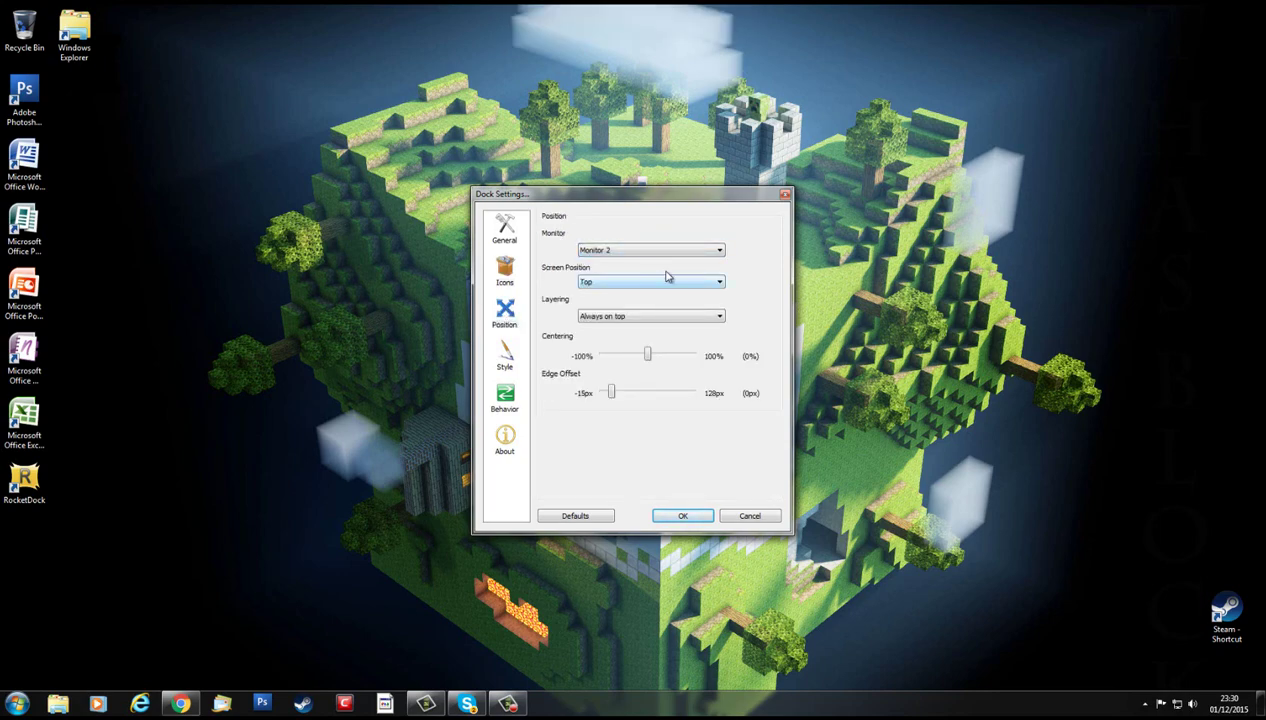
pyautogui.click(716, 254)
pyautogui.click(668, 267)
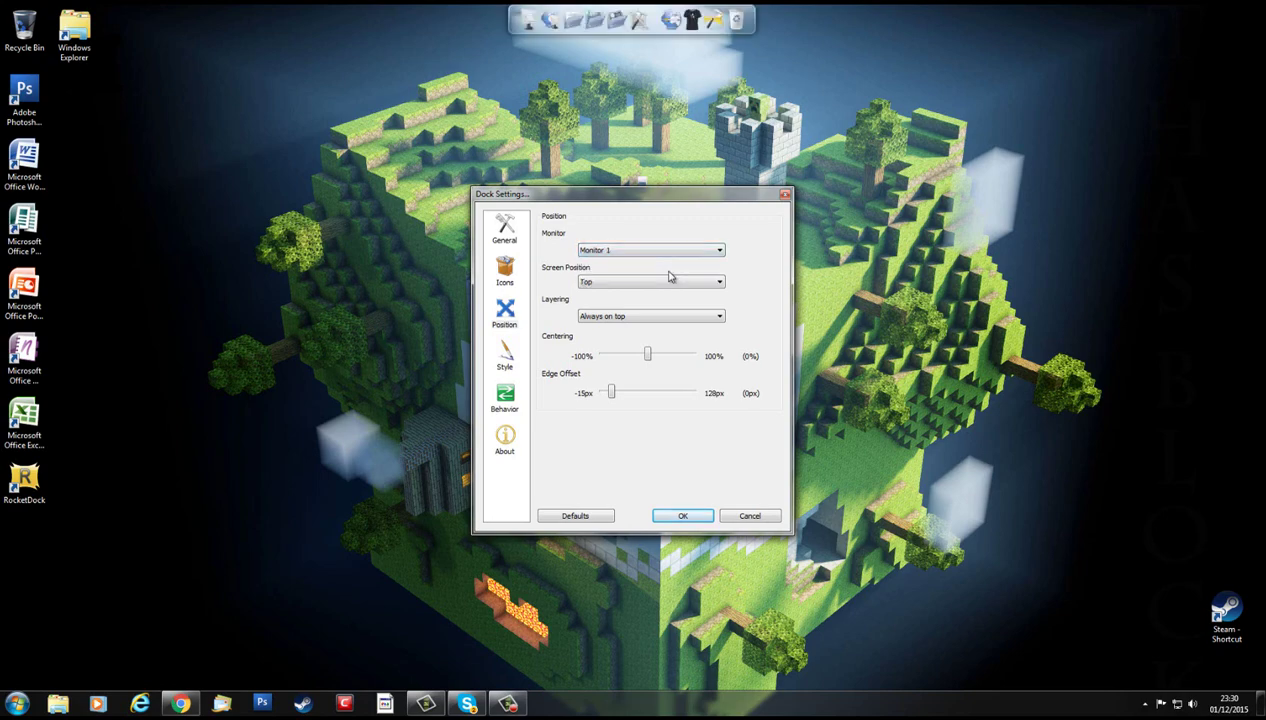
# Return the dock to the Top edge after trying Right and Bottom, and set Edge Offset to 13px
pyautogui.click(716, 282)
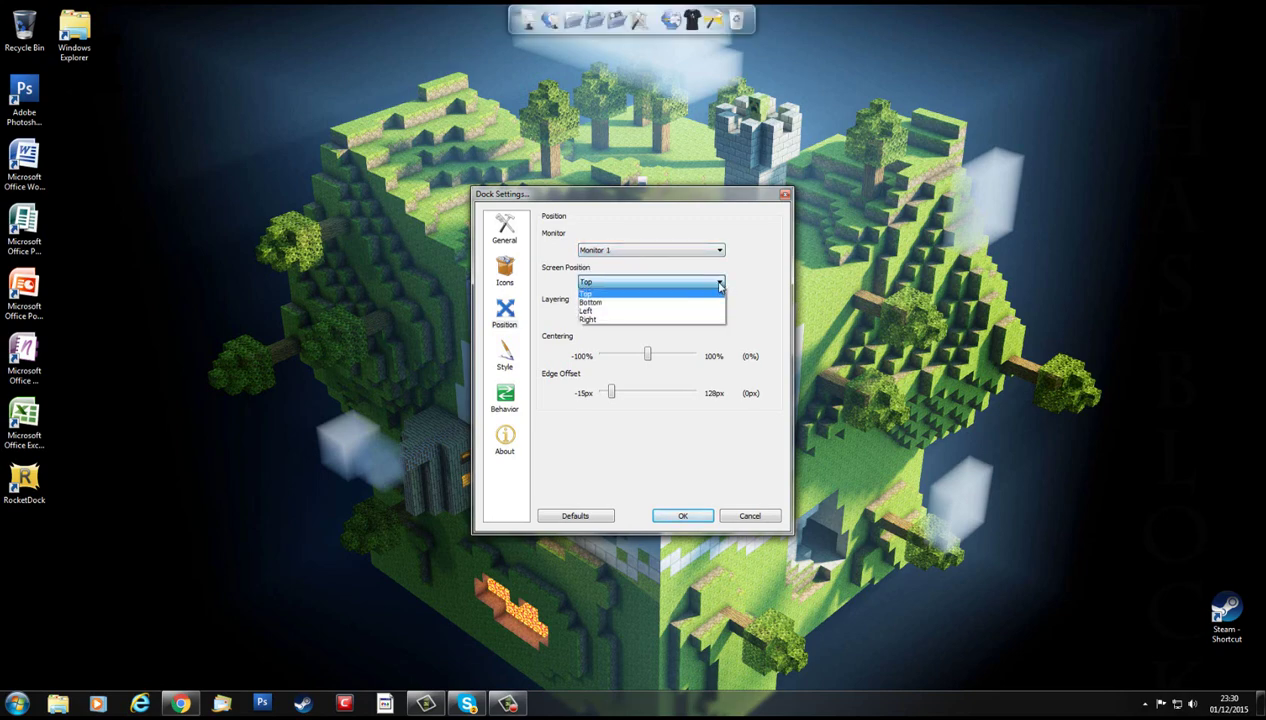
pyautogui.click(660, 320)
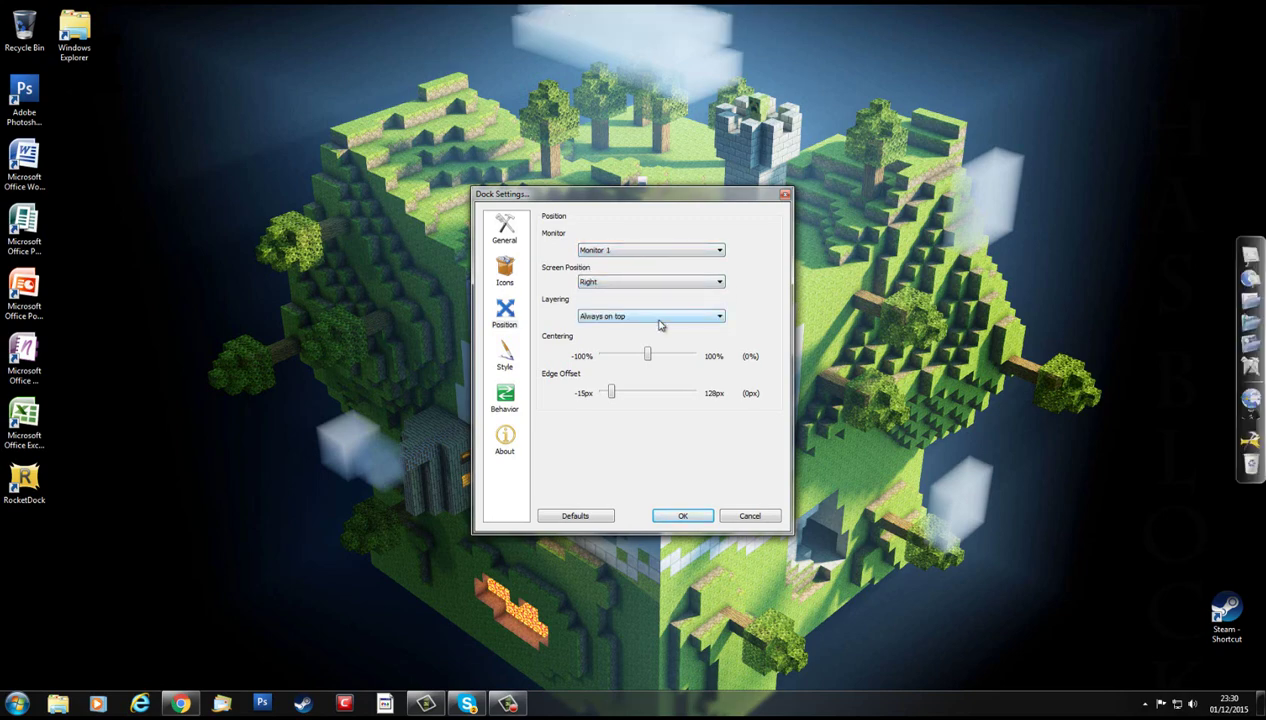
pyautogui.click(720, 318)
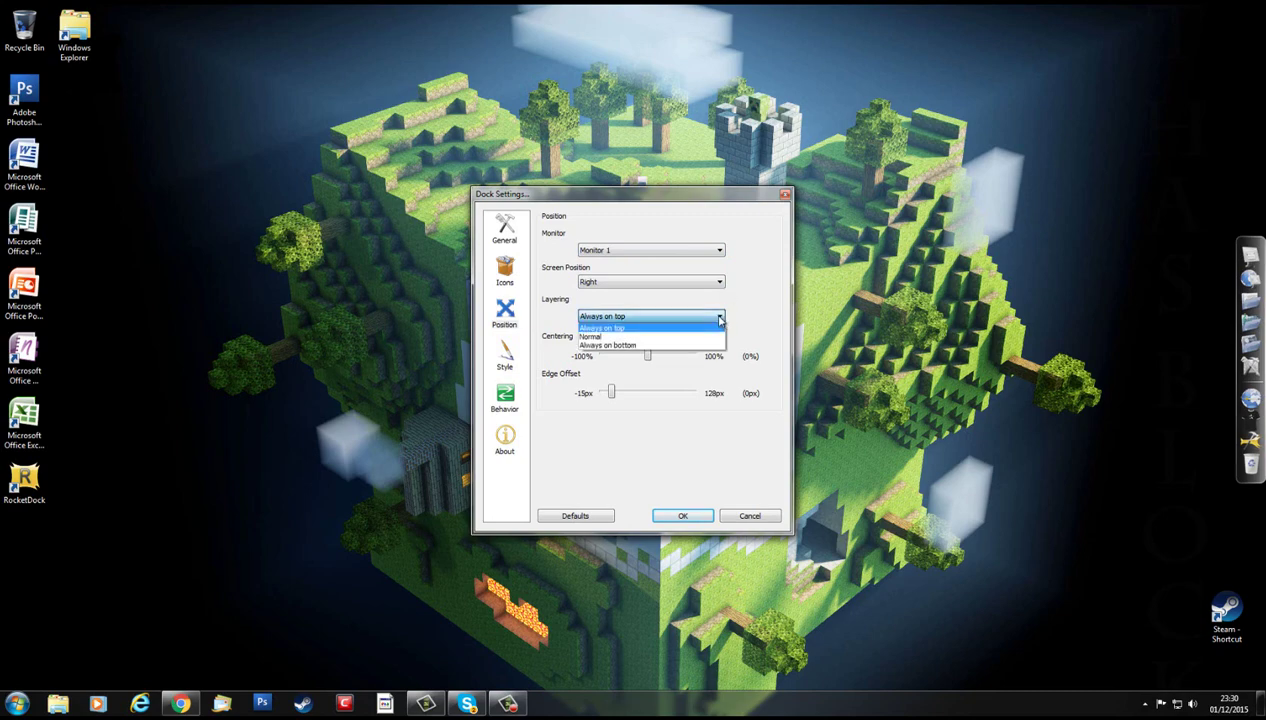
pyautogui.click(718, 282)
pyautogui.click(719, 283)
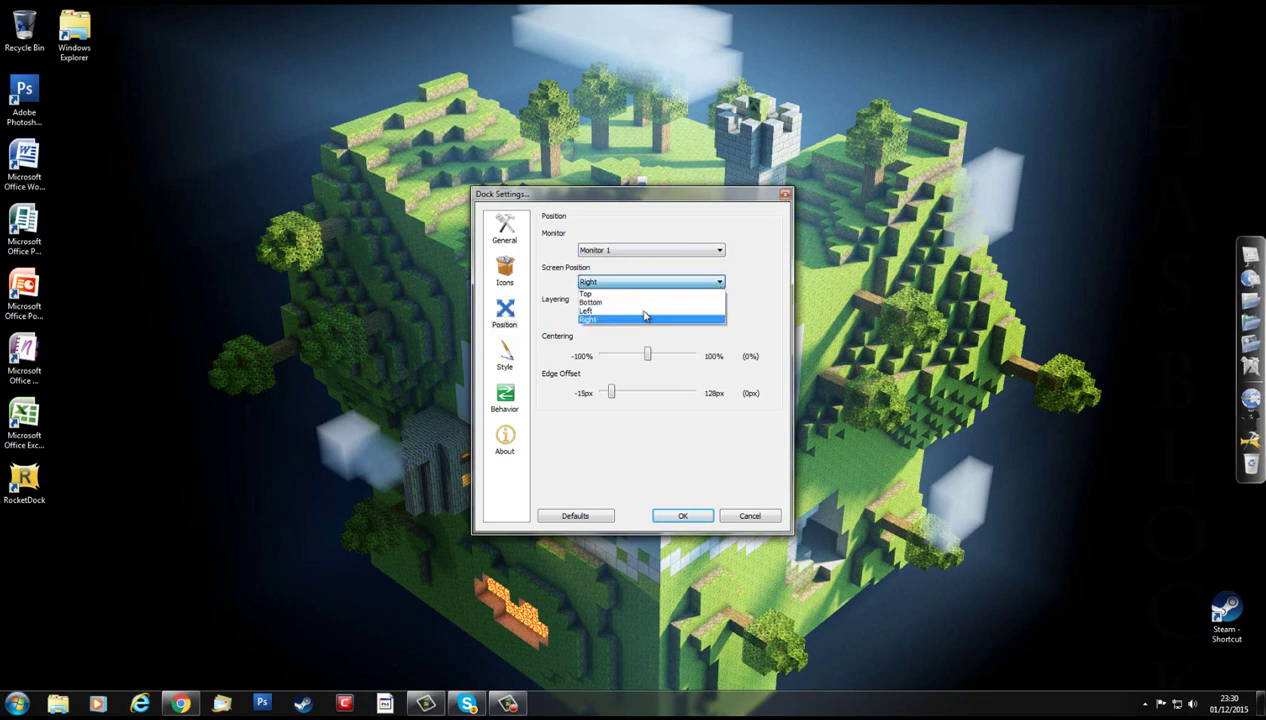
pyautogui.click(645, 302)
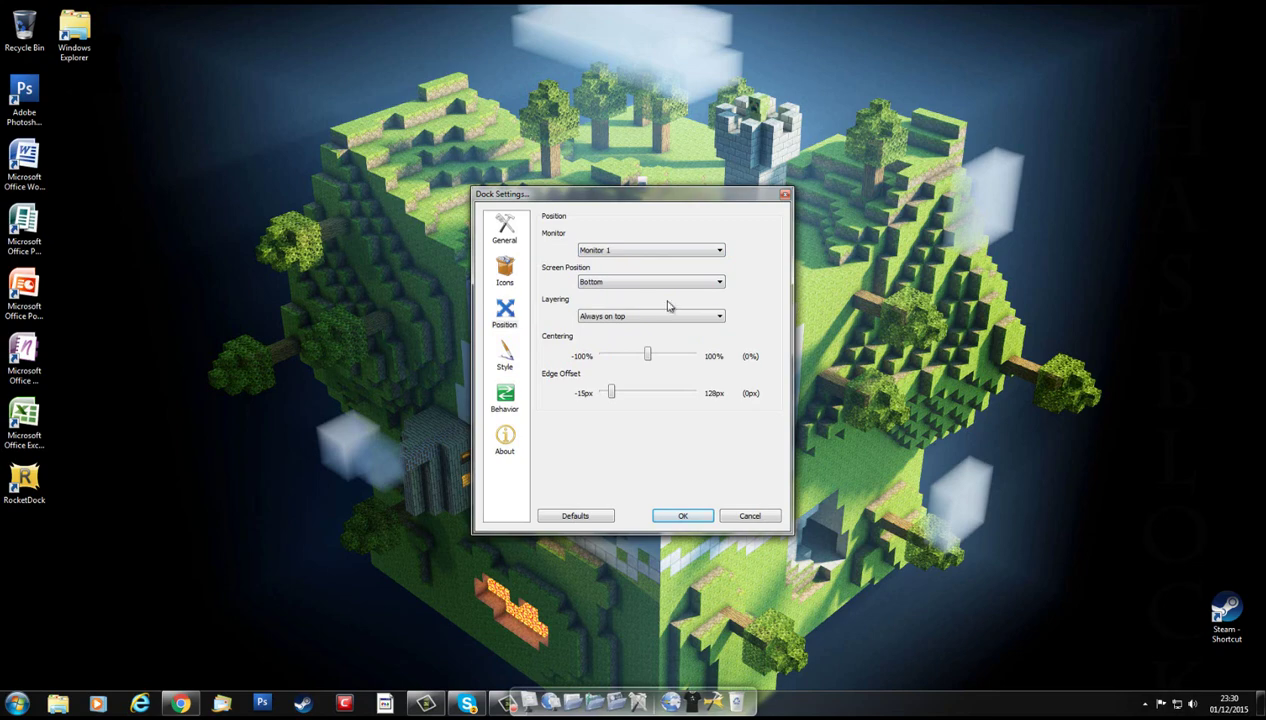
pyautogui.click(719, 284)
pyautogui.click(645, 302)
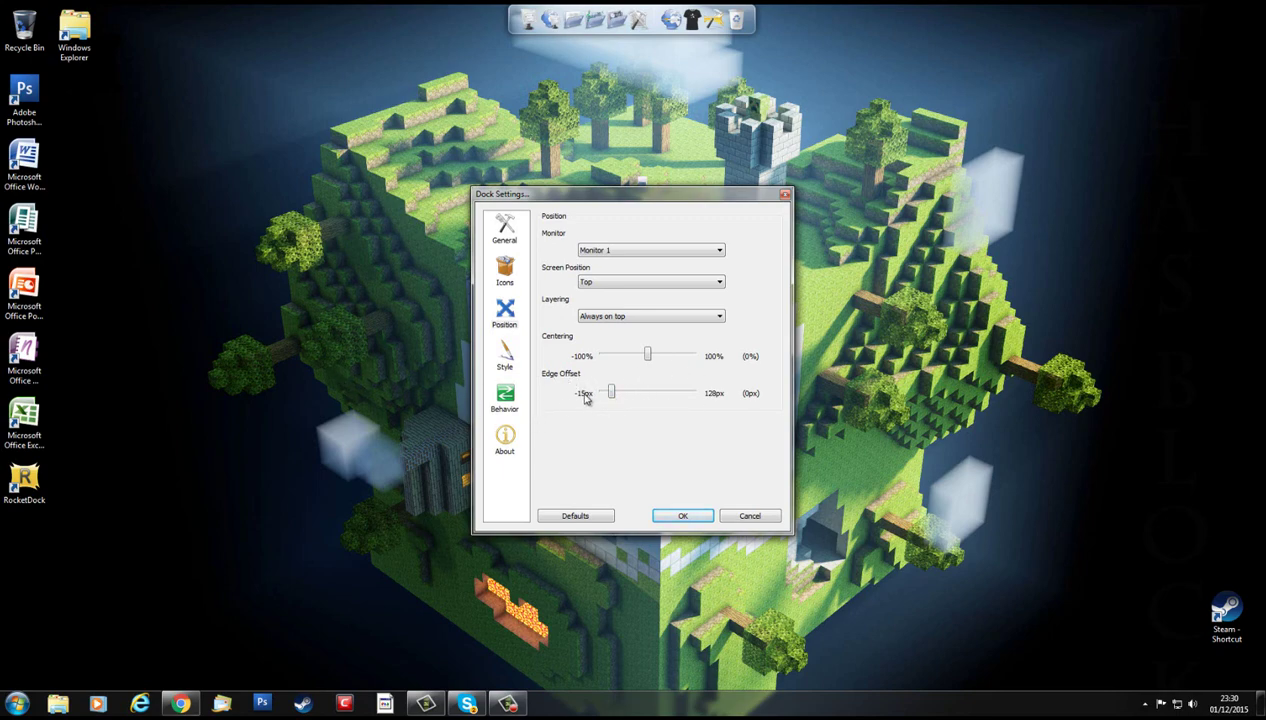
pyautogui.moveTo(612, 397)
pyautogui.mouseDown()
pyautogui.moveTo(638, 396)
pyautogui.moveTo(619, 395)
pyautogui.mouseUp()
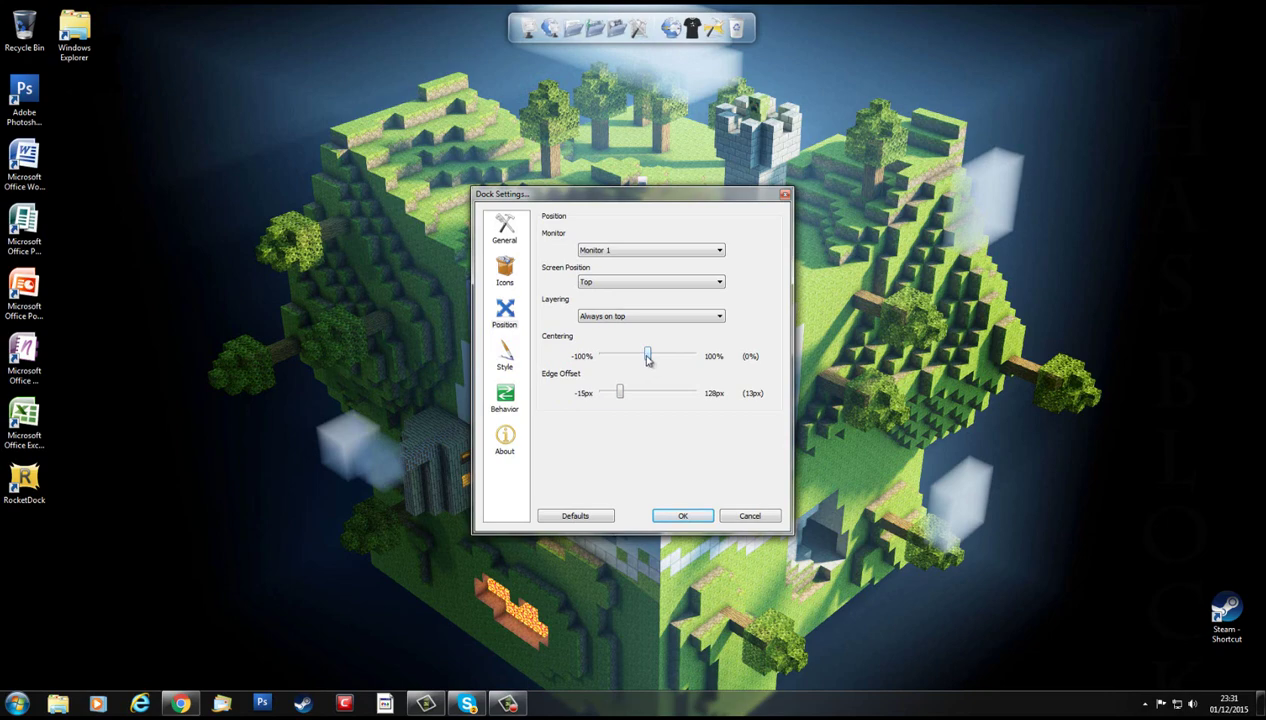
# Preview the AstroGlass, AstroSteel, Luminous and Milk1 dock themes, then return to CrystalXP.net
pyautogui.click(509, 365)
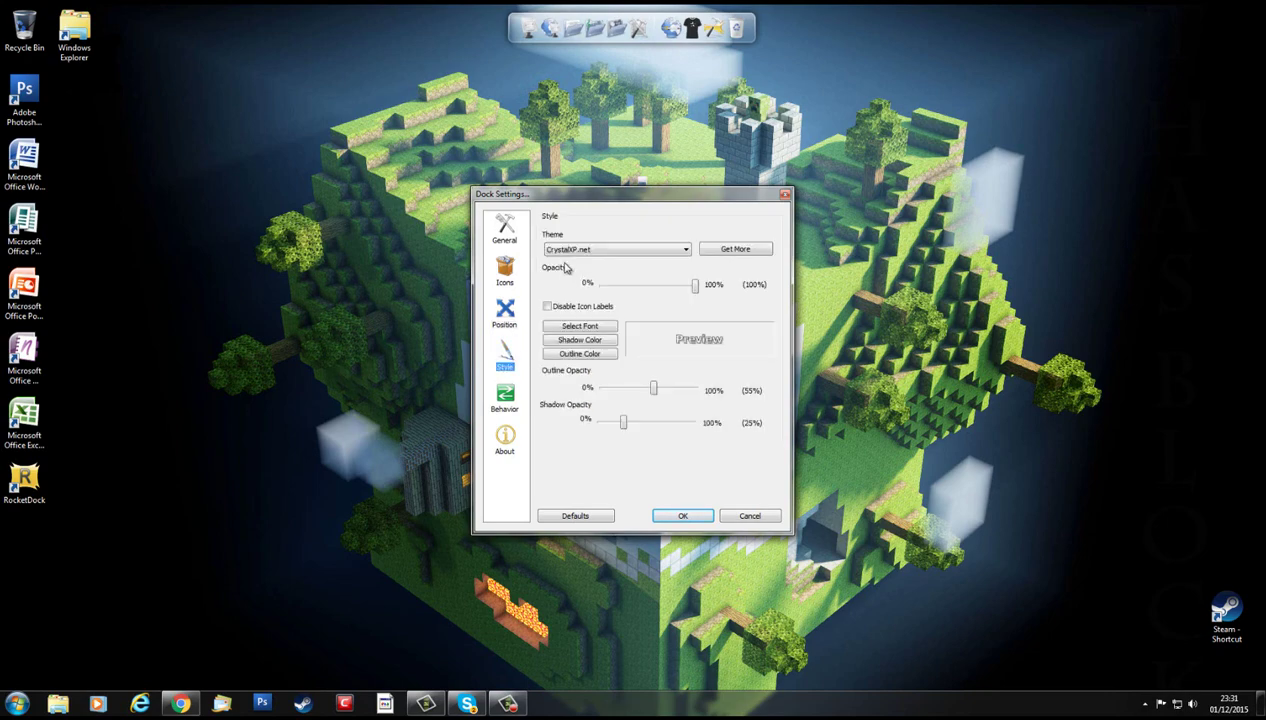
pyautogui.click(686, 251)
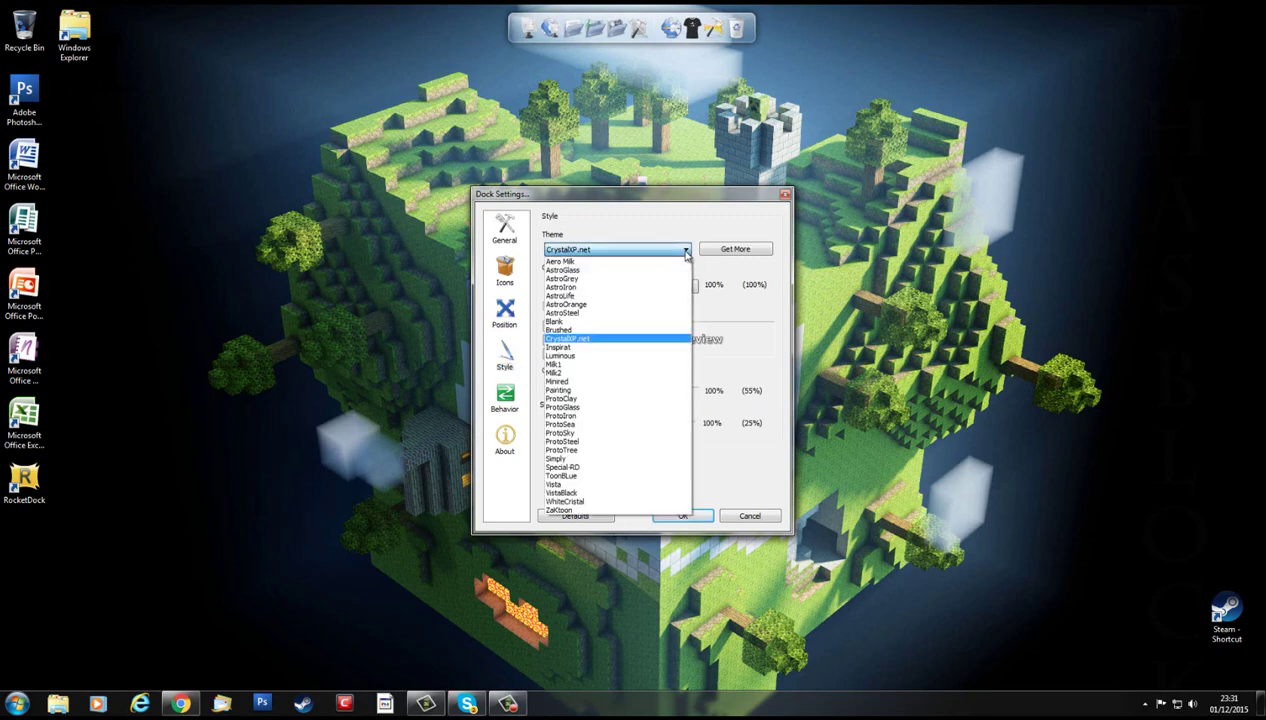
pyautogui.click(636, 271)
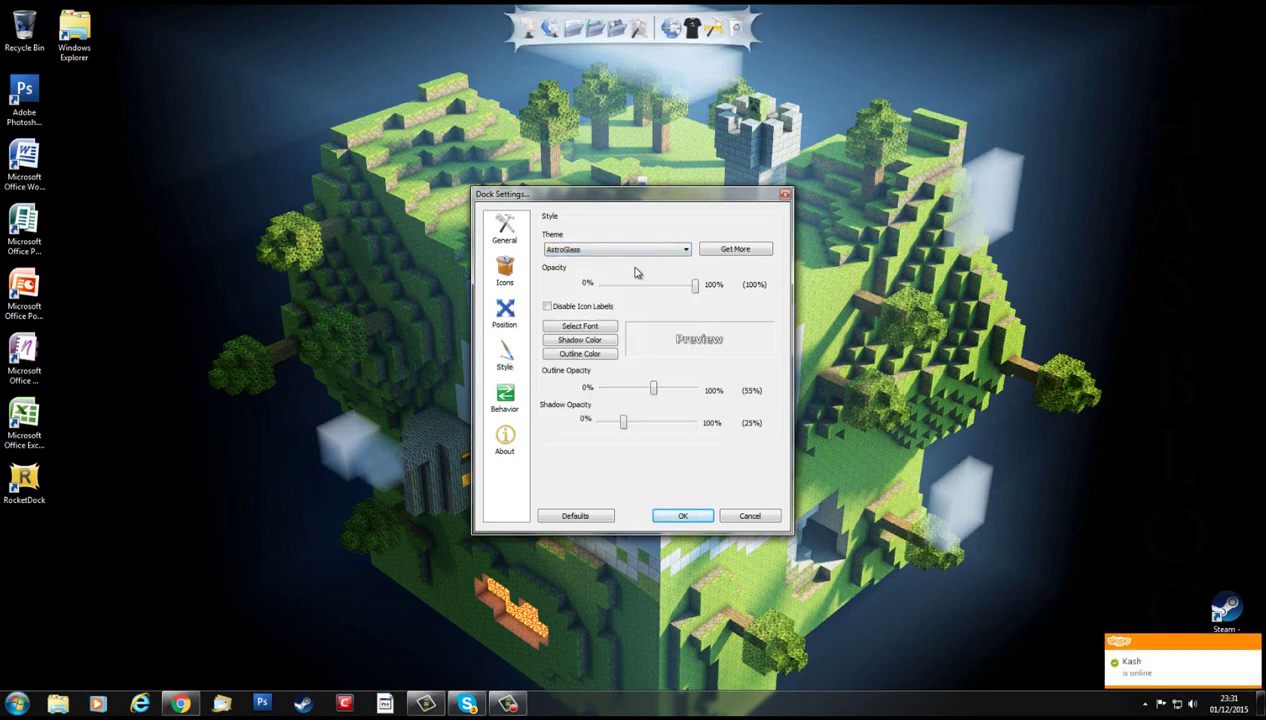
pyautogui.click(686, 250)
pyautogui.click(621, 317)
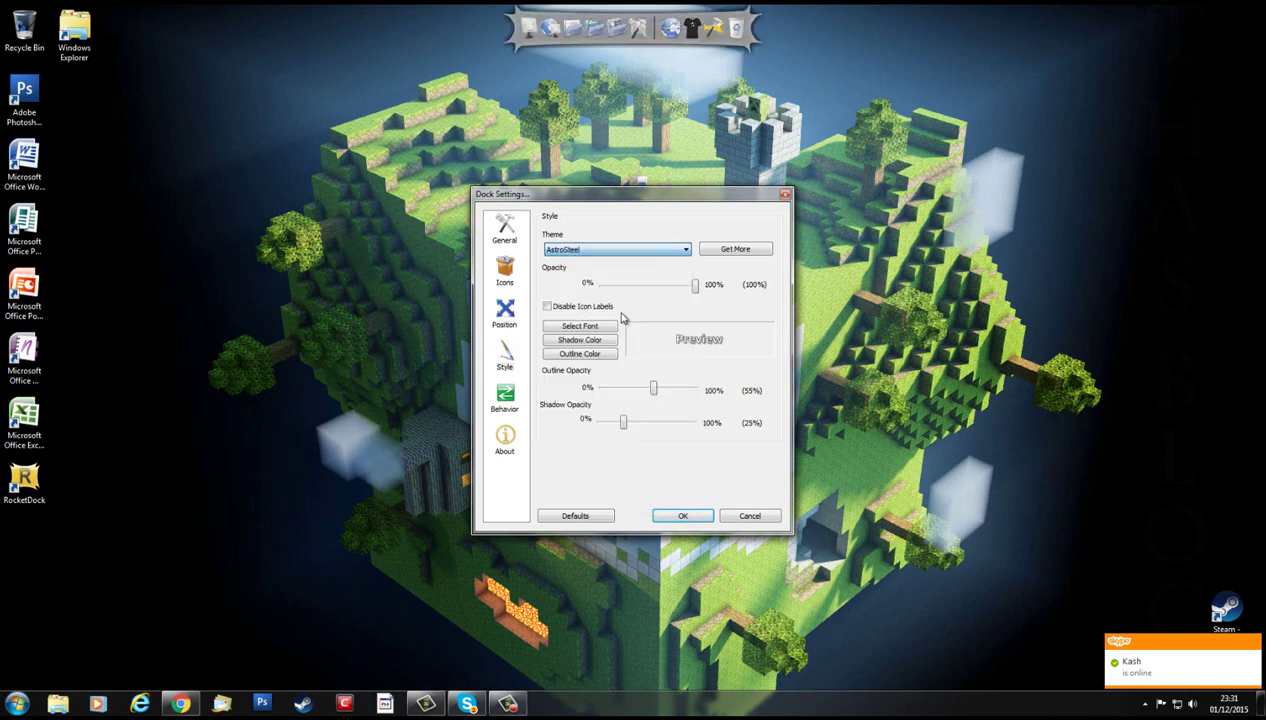
pyautogui.click(686, 251)
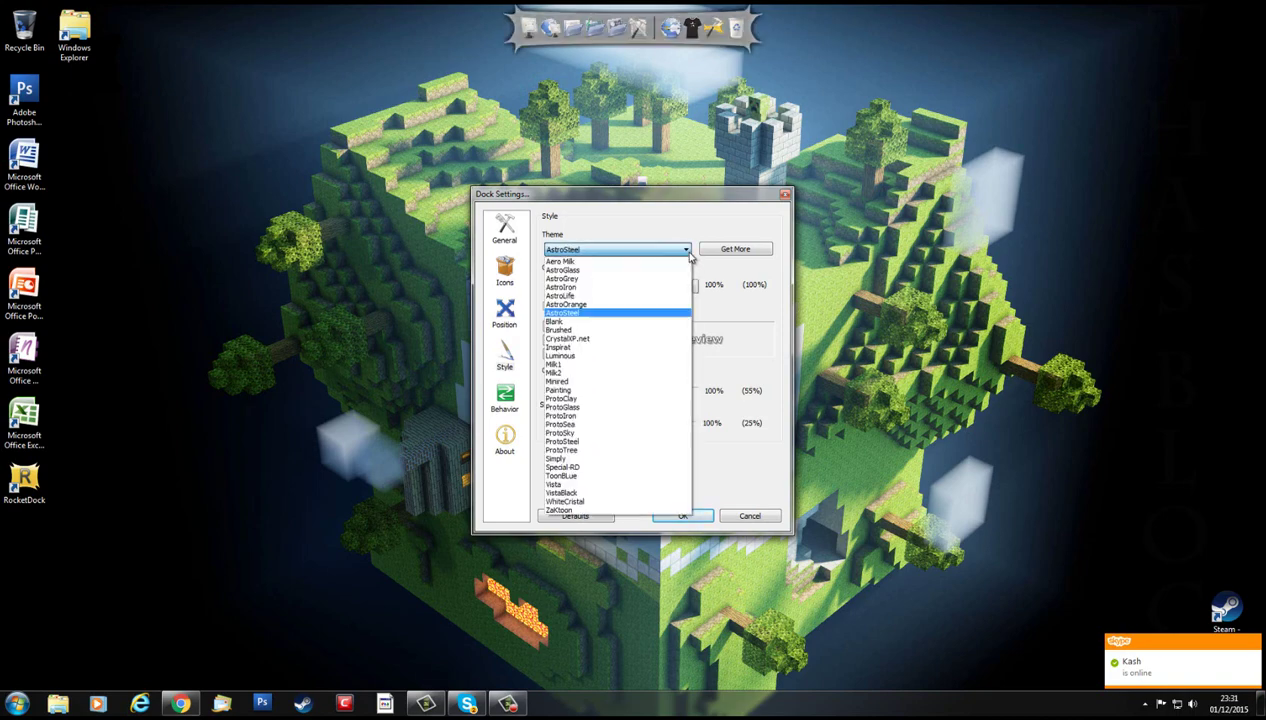
pyautogui.click(613, 356)
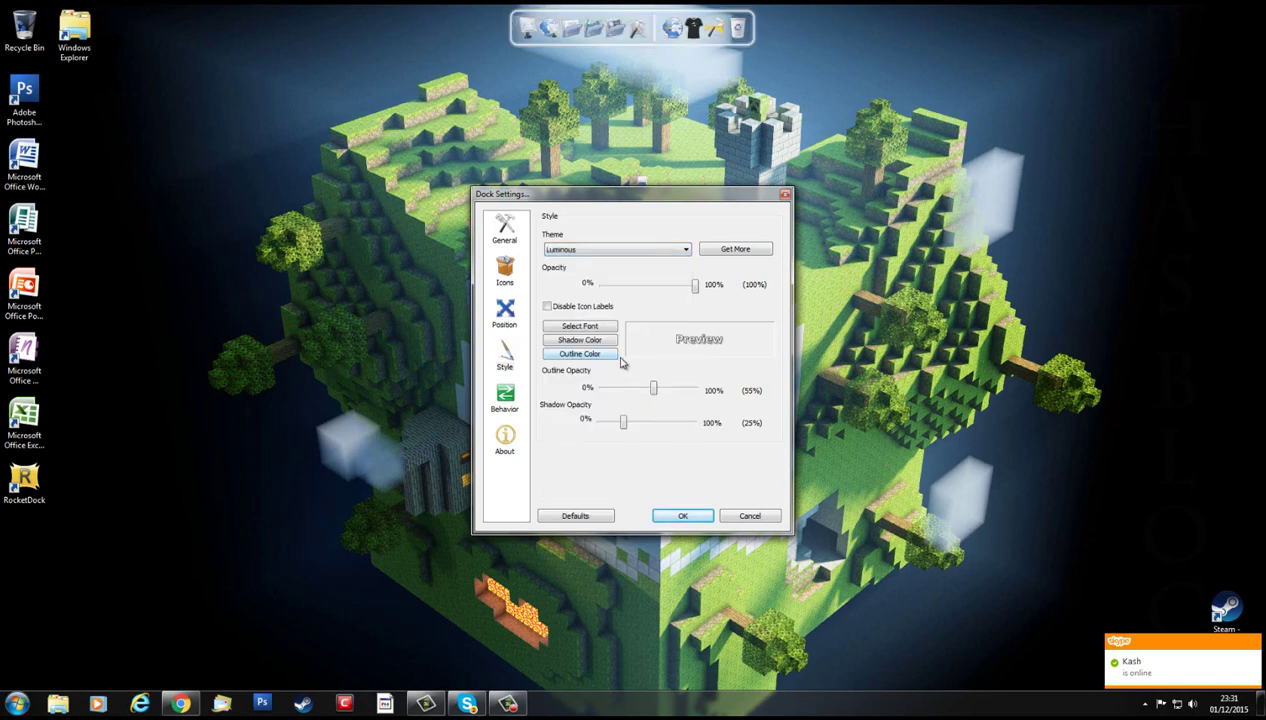
pyautogui.click(685, 251)
pyautogui.click(601, 364)
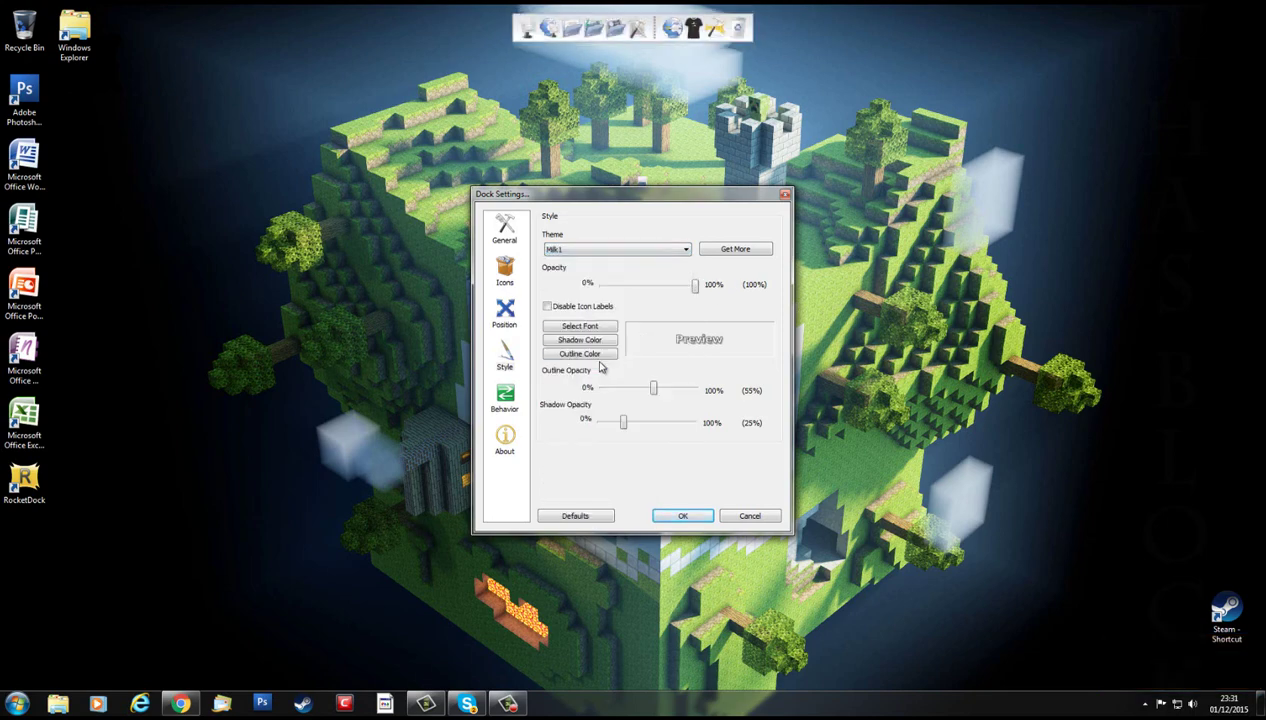
pyautogui.click(685, 250)
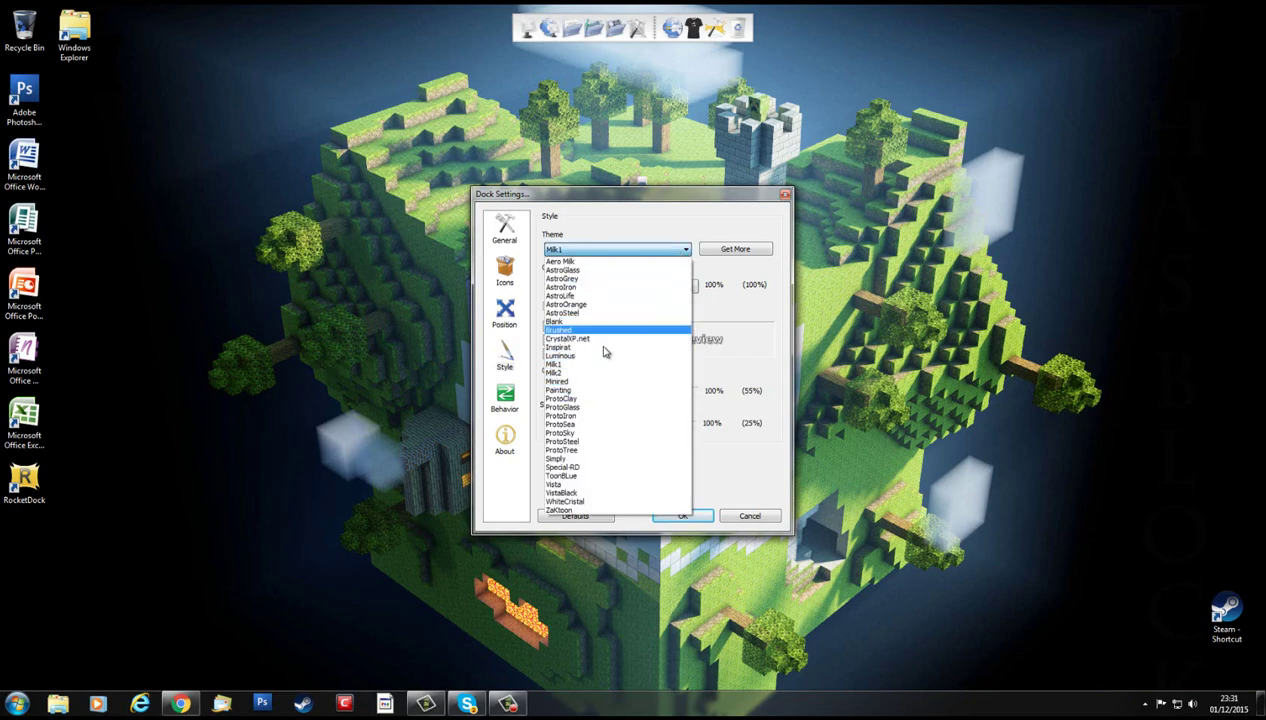
pyautogui.click(602, 338)
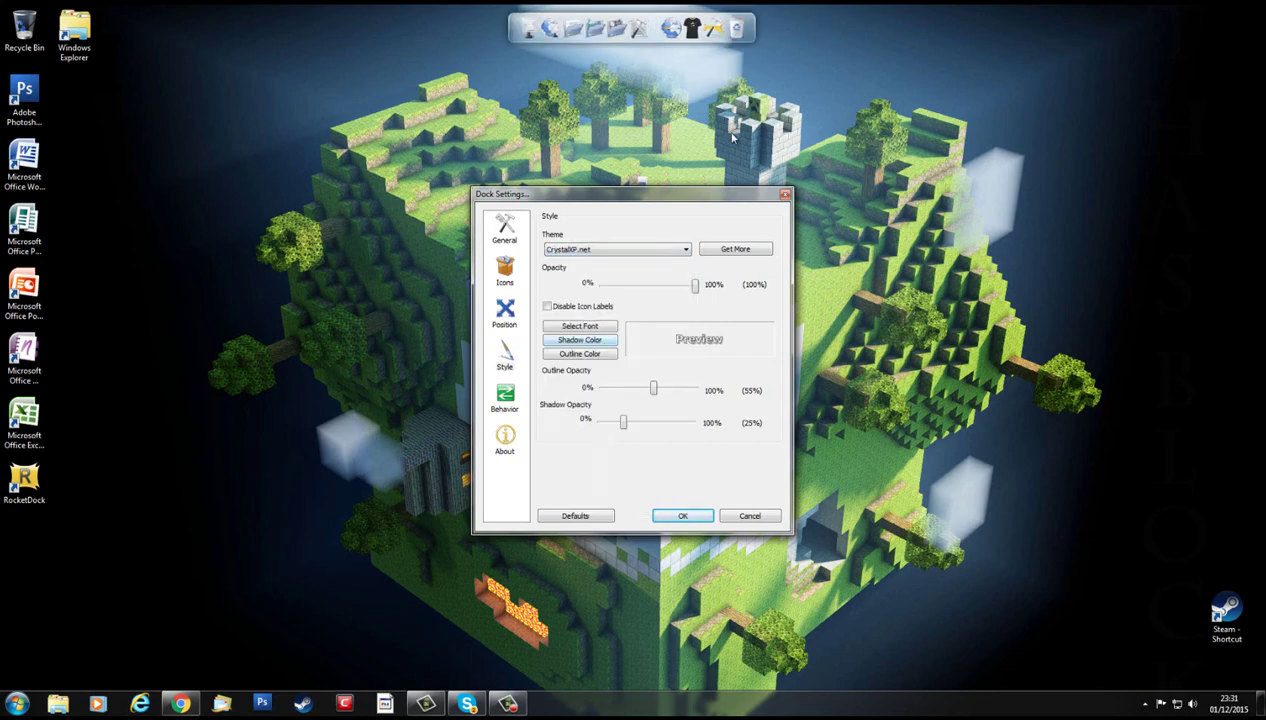
# Try Special-RD, WhiteCristal, ZaKtoon, ProtoClay and Inspirat themes, then apply CrystalXP.net
pyautogui.click(683, 251)
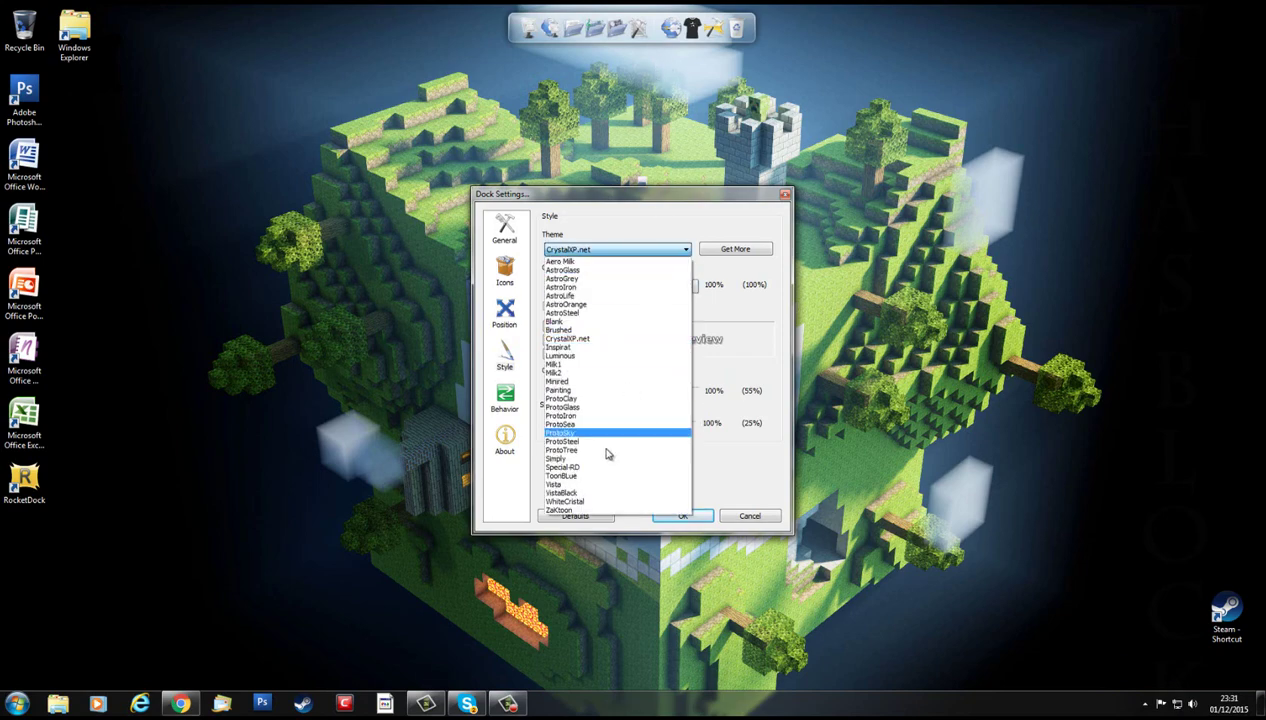
pyautogui.click(598, 467)
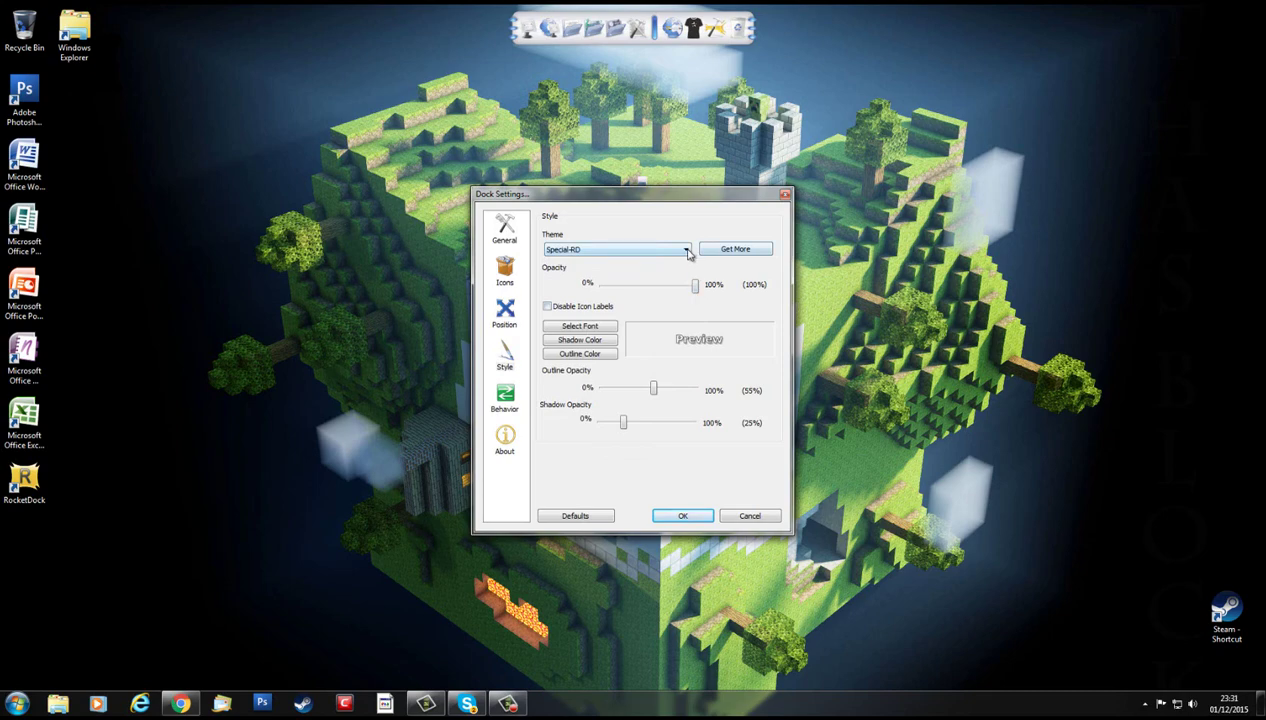
pyautogui.click(687, 252)
pyautogui.click(601, 505)
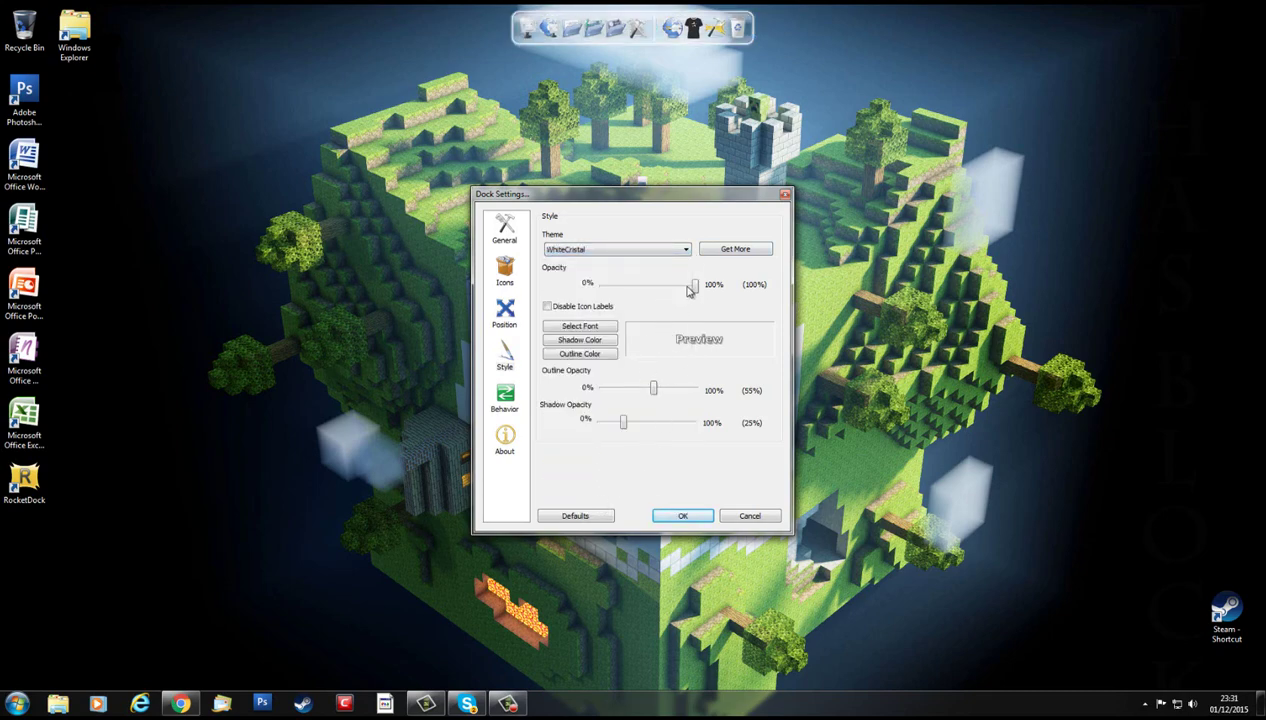
pyautogui.click(687, 252)
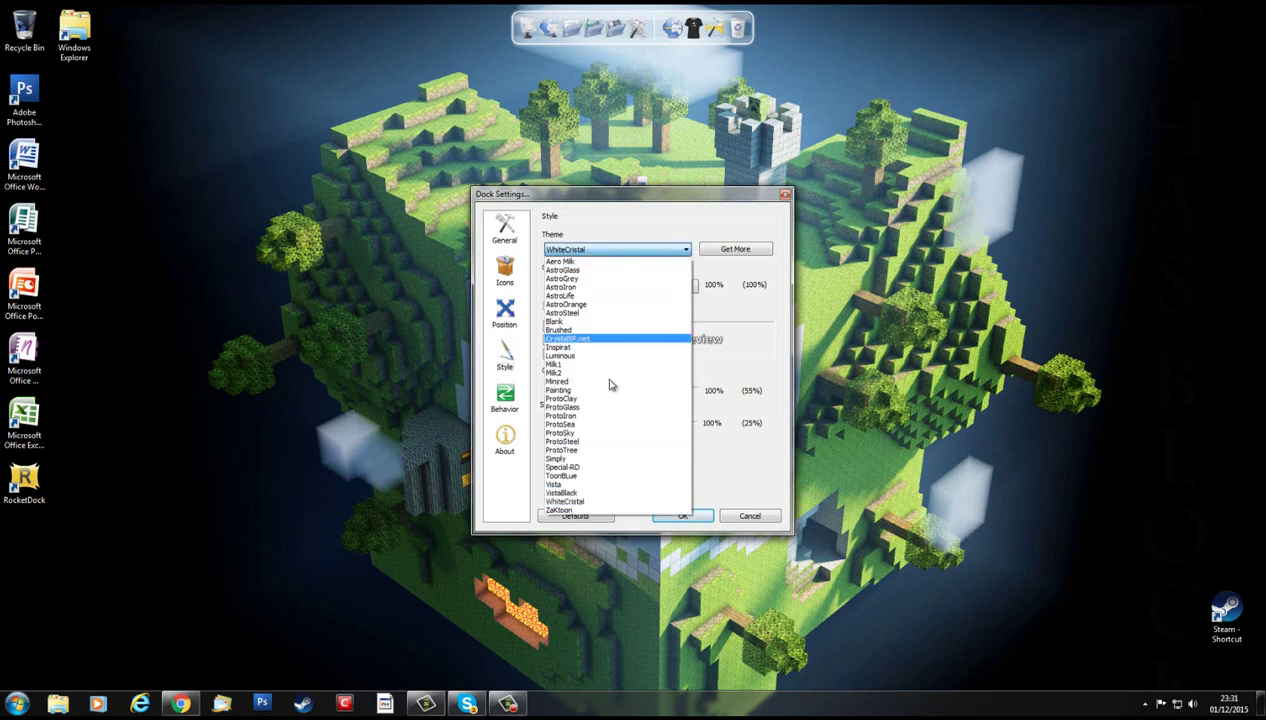
pyautogui.click(568, 514)
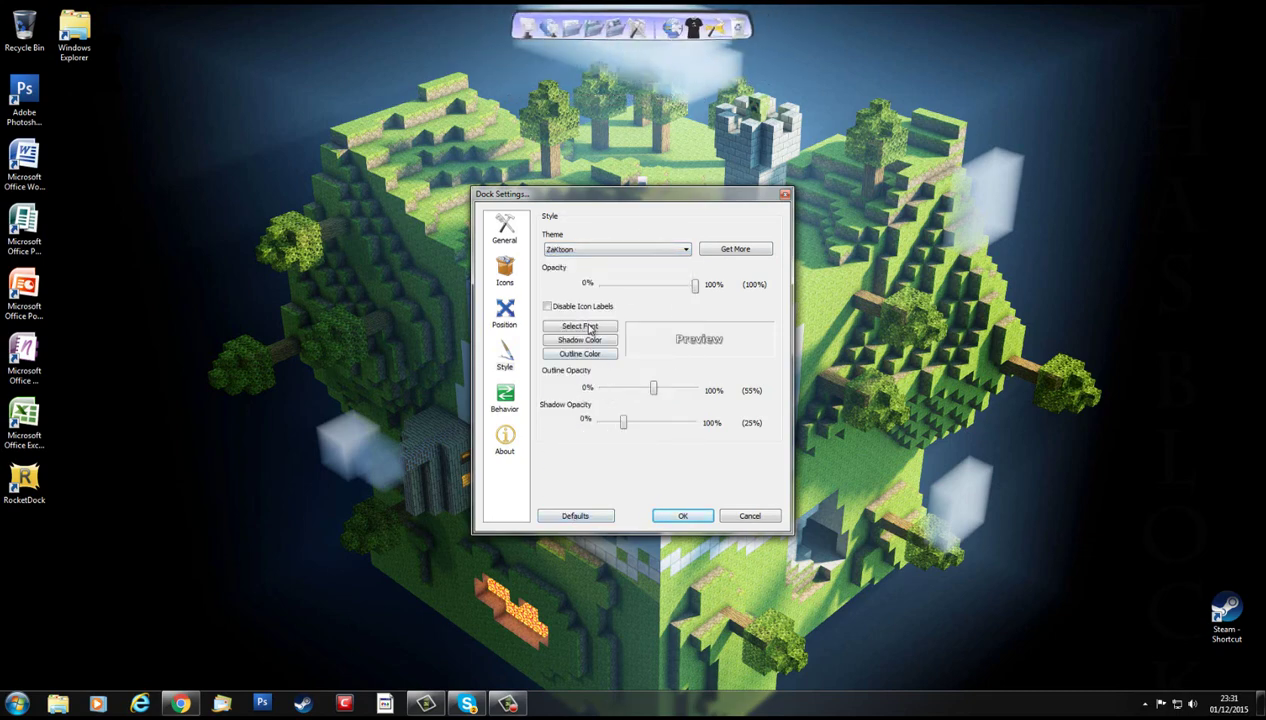
pyautogui.click(686, 249)
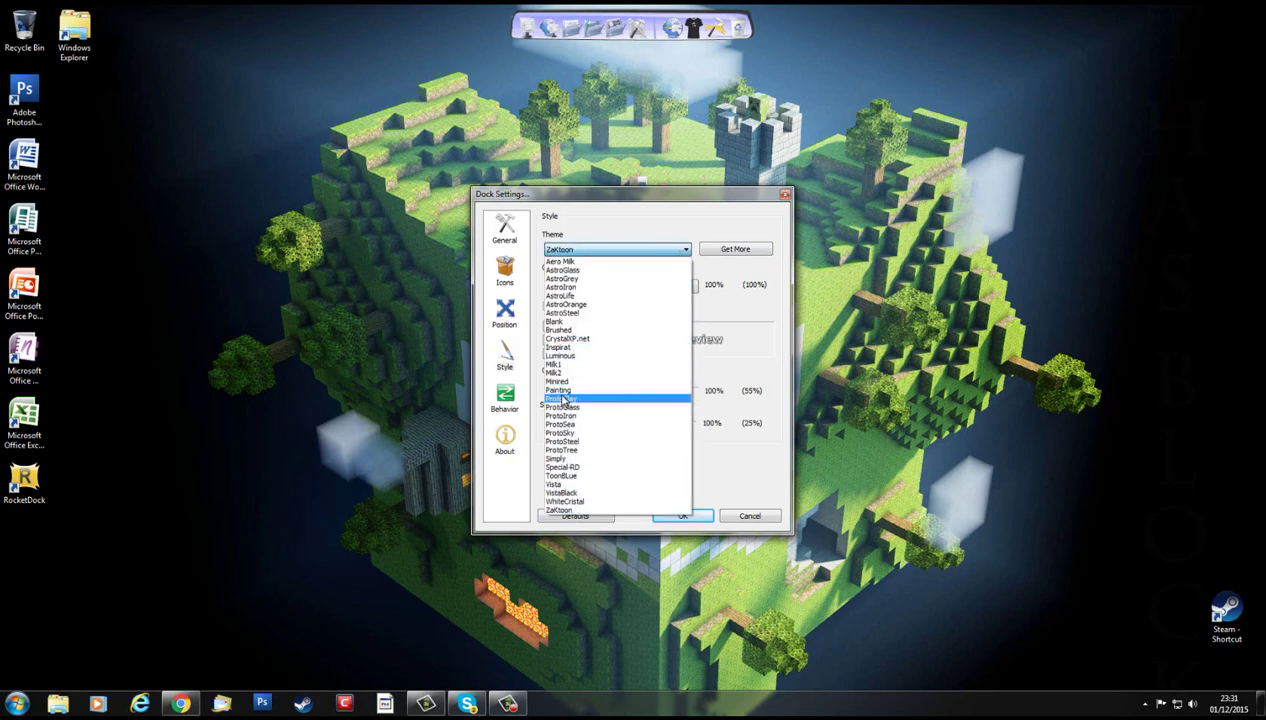
pyautogui.click(563, 399)
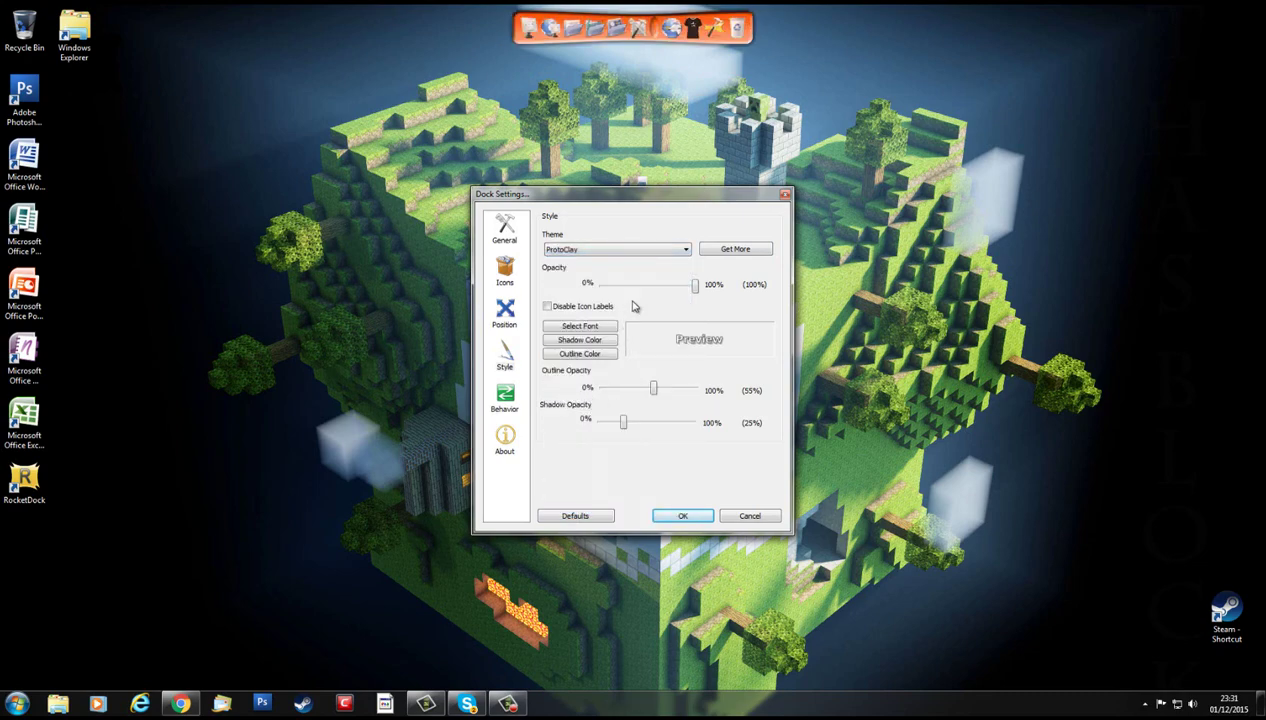
pyautogui.click(686, 249)
pyautogui.click(575, 348)
pyautogui.click(686, 249)
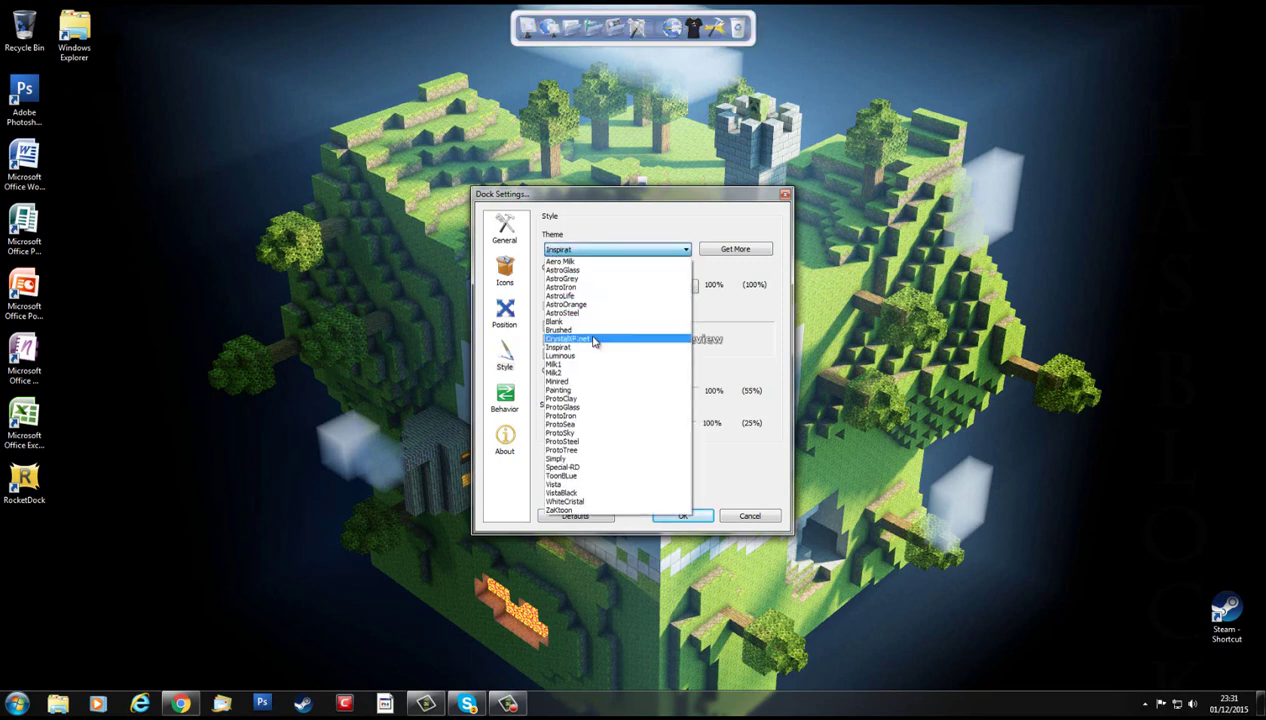
pyautogui.click(590, 339)
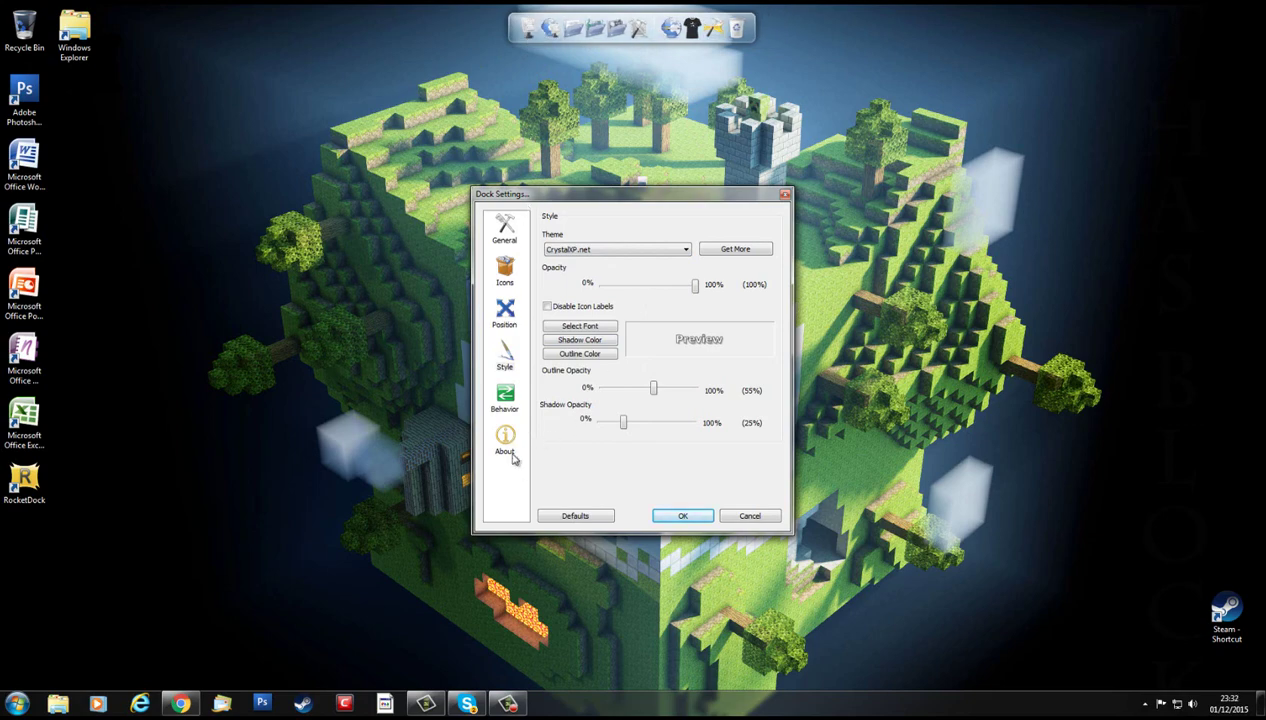
# Leave the Icon Attention Effect at Bounce and close Dock Settings with OK
pyautogui.click(506, 400)
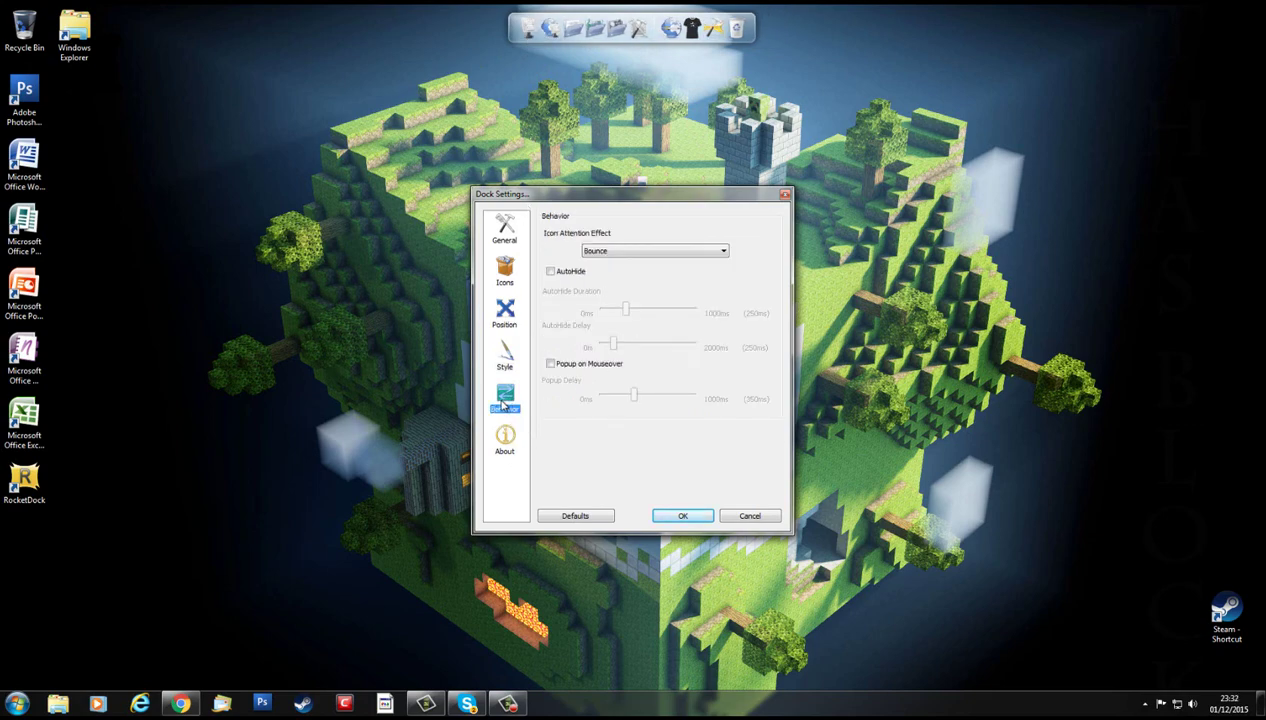
pyautogui.click(724, 252)
pyautogui.click(725, 252)
pyautogui.click(504, 229)
pyautogui.click(682, 517)
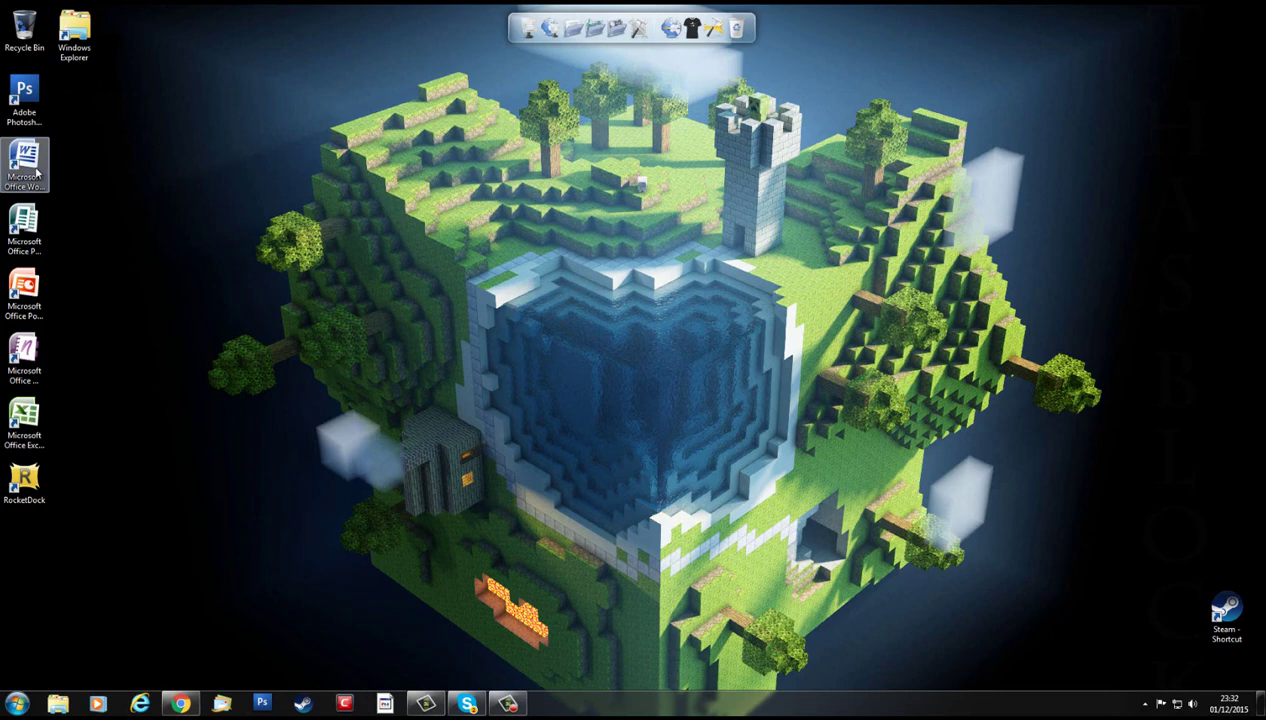
# Drag the Word, Excel, PowerPoint, OneNote and Publisher desktop shortcuts onto the dock
pyautogui.moveTo(37, 175); pyautogui.dragTo(655, 37)
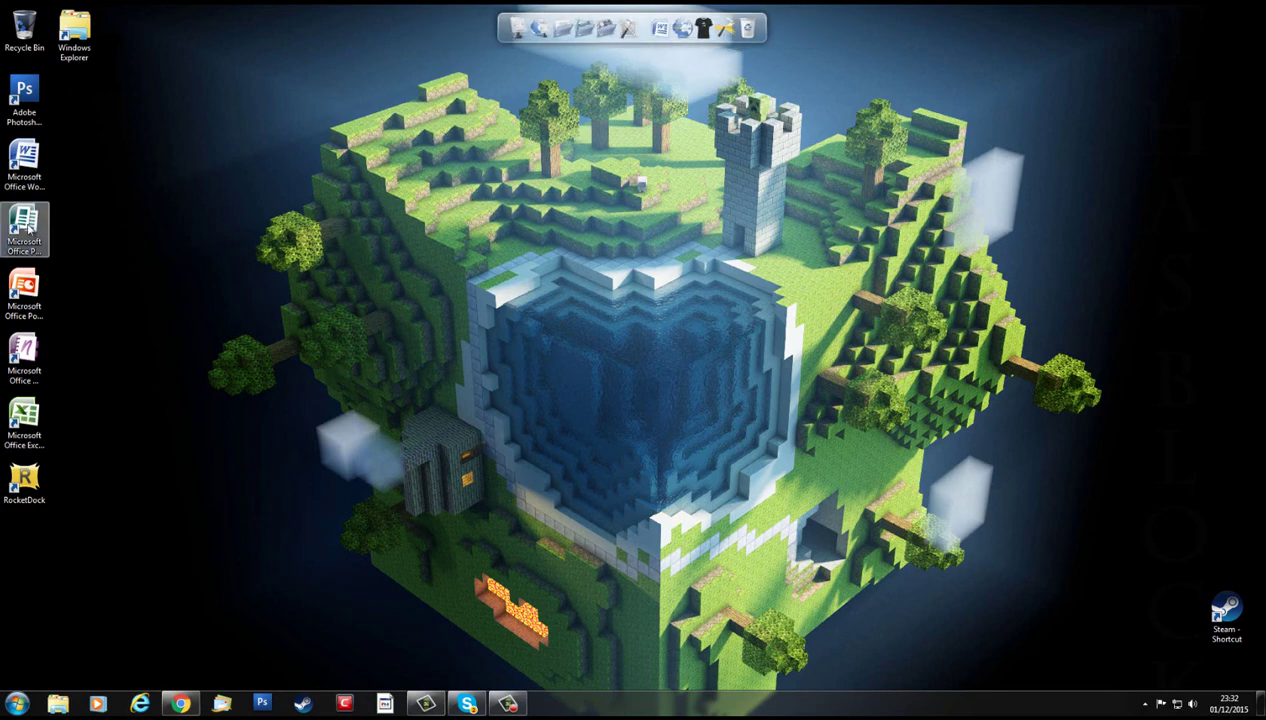
pyautogui.moveTo(42, 235); pyautogui.dragTo(322, 293)
pyautogui.moveTo(24, 415); pyautogui.dragTo(668, 32)
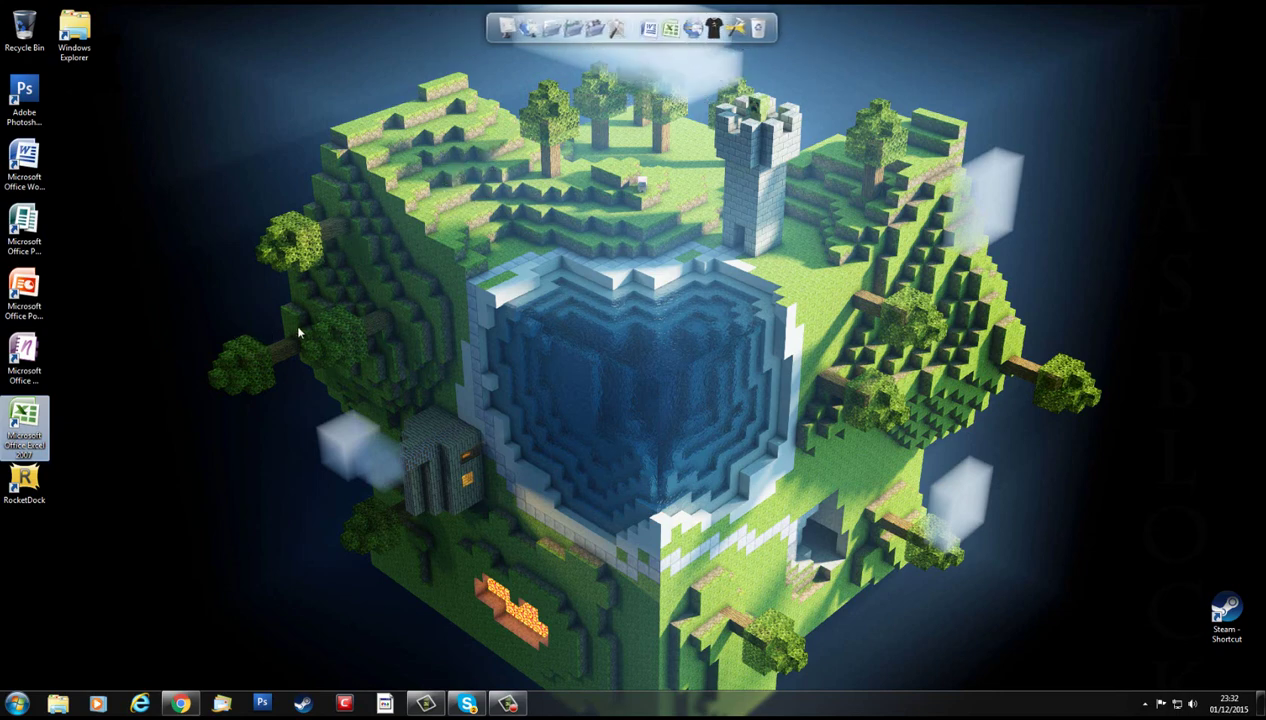
pyautogui.click(31, 306)
pyautogui.moveTo(31, 306); pyautogui.dragTo(686, 48)
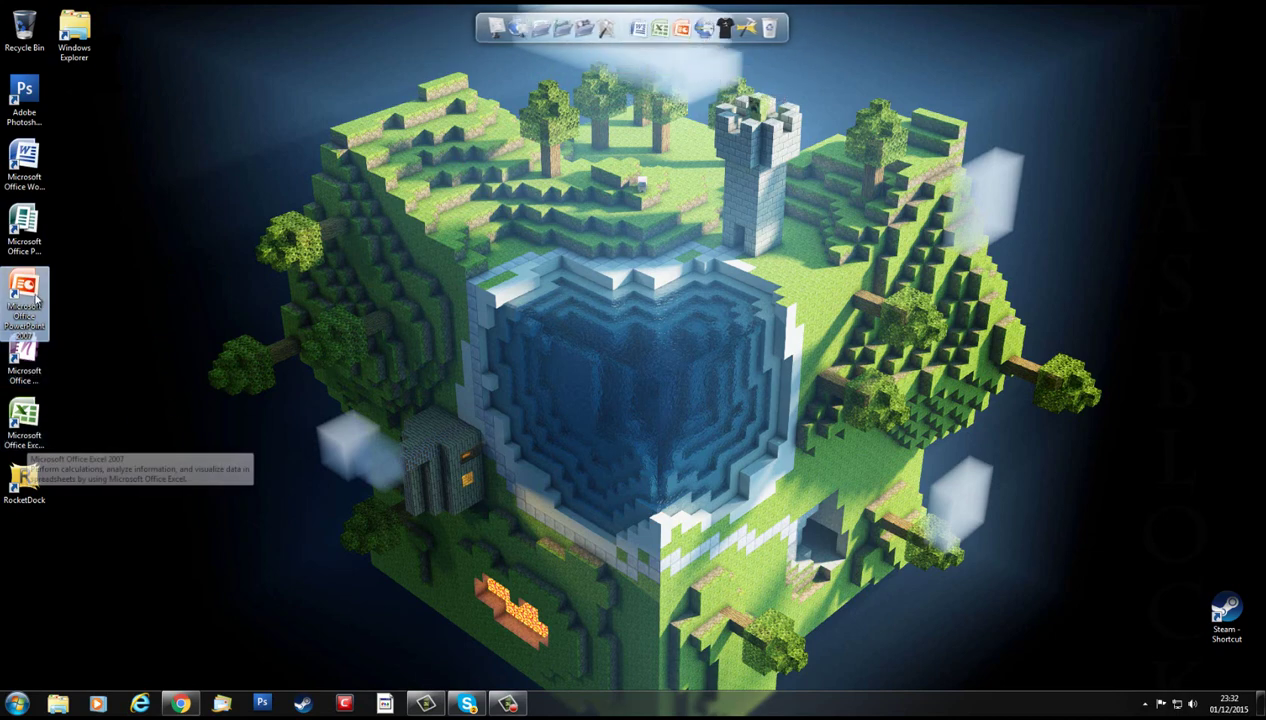
pyautogui.click(27, 372)
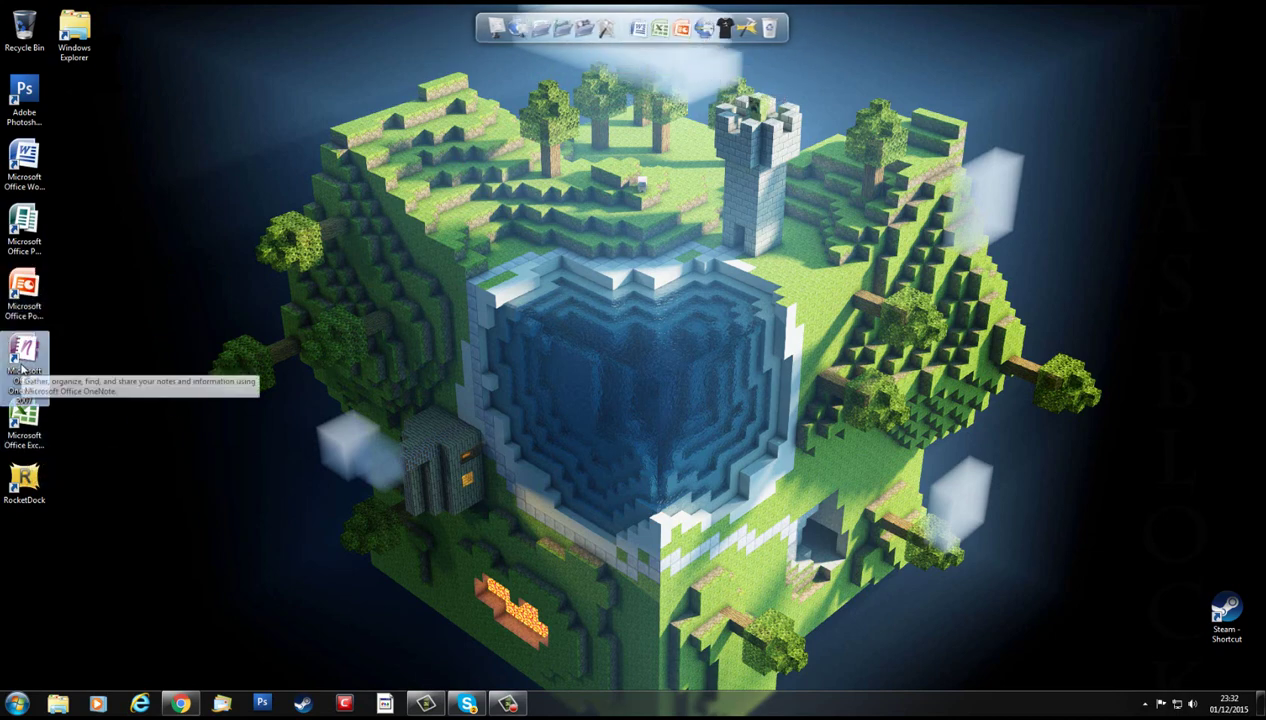
pyautogui.moveTo(22, 370); pyautogui.dragTo(698, 40)
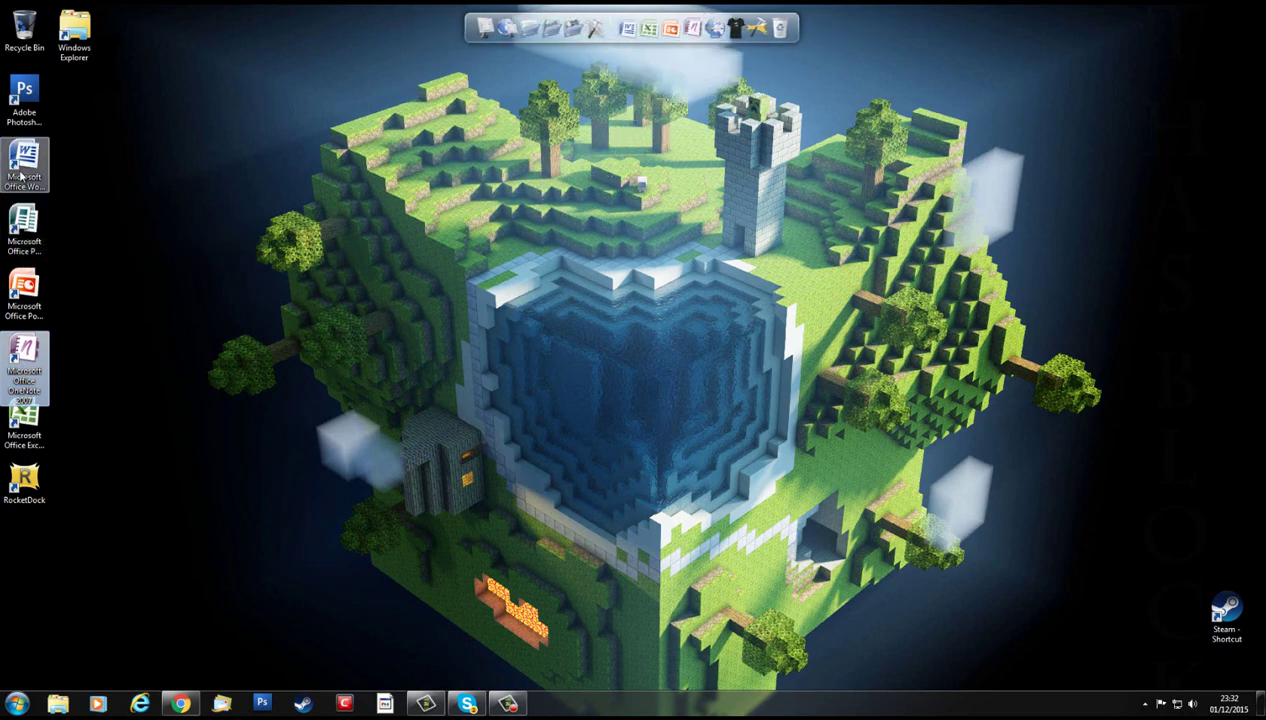
pyautogui.click(10, 245)
pyautogui.moveTo(12, 245); pyautogui.dragTo(703, 42)
# Delete the Word and Publisher shortcuts from the desktop
pyautogui.rightClick(12, 170)
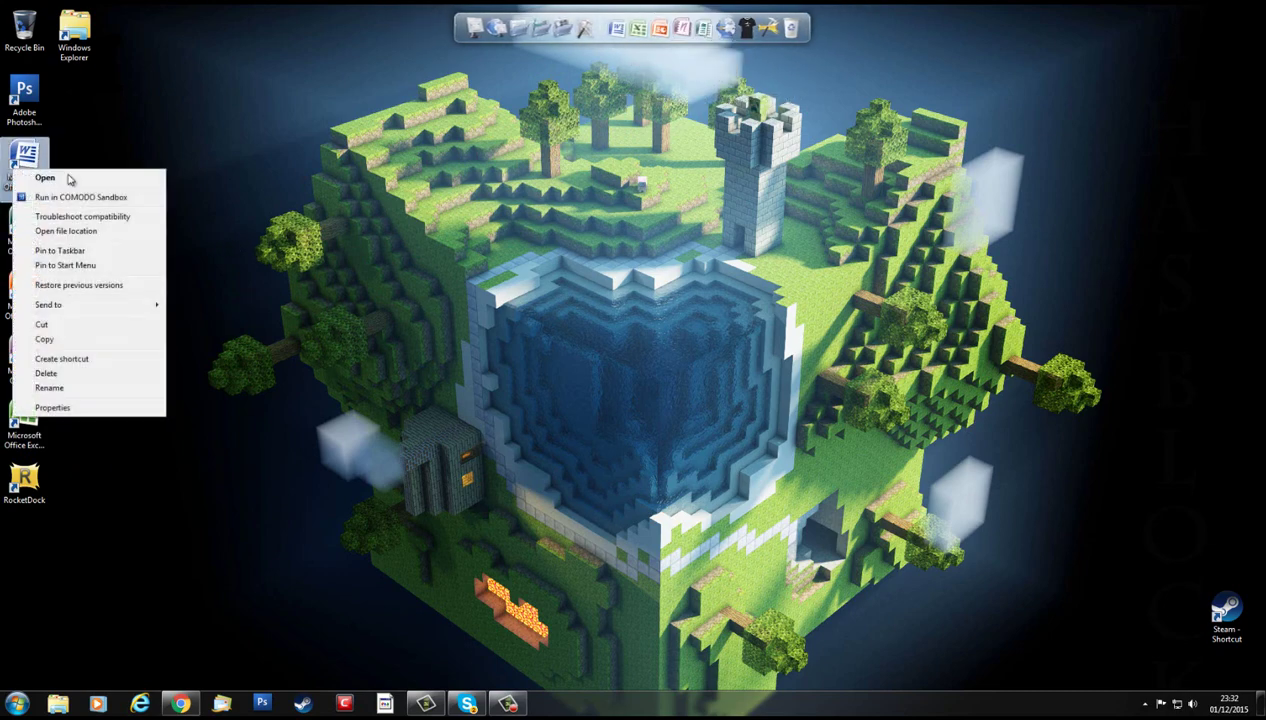
pyautogui.click(80, 374)
pyautogui.click(683, 429)
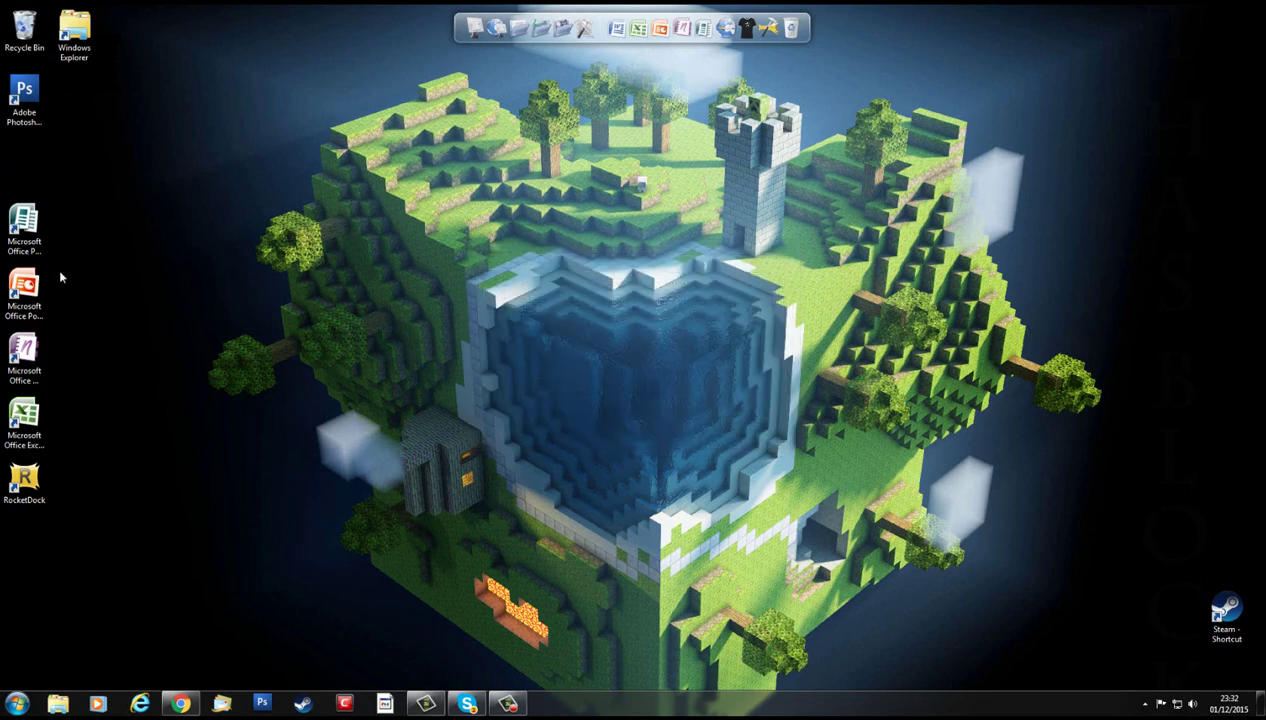
pyautogui.rightClick(21, 241)
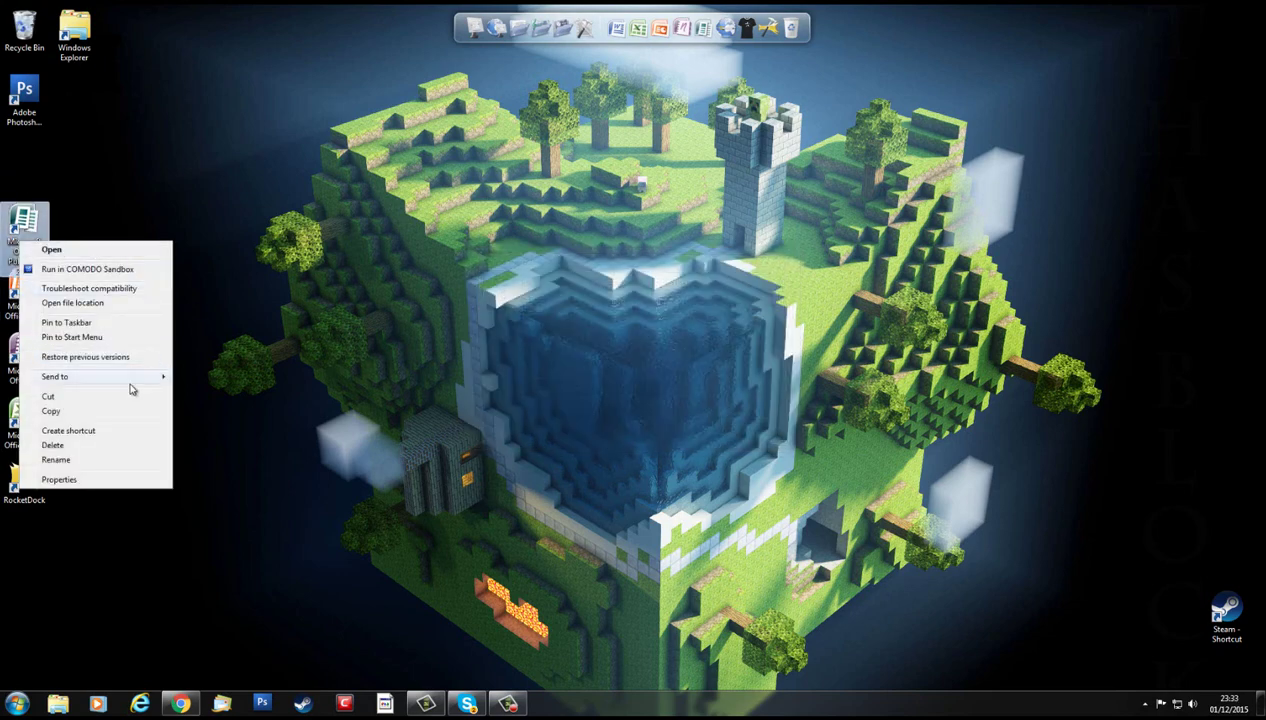
pyautogui.click(104, 446)
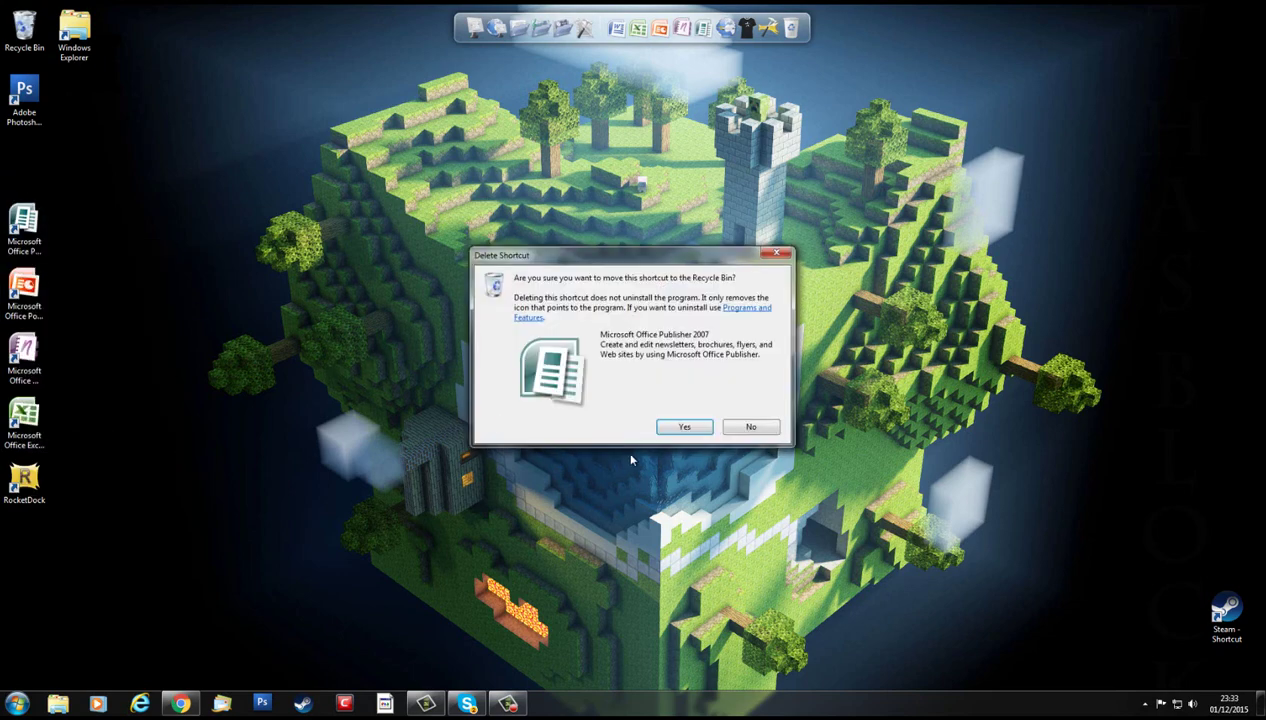
pyautogui.click(668, 426)
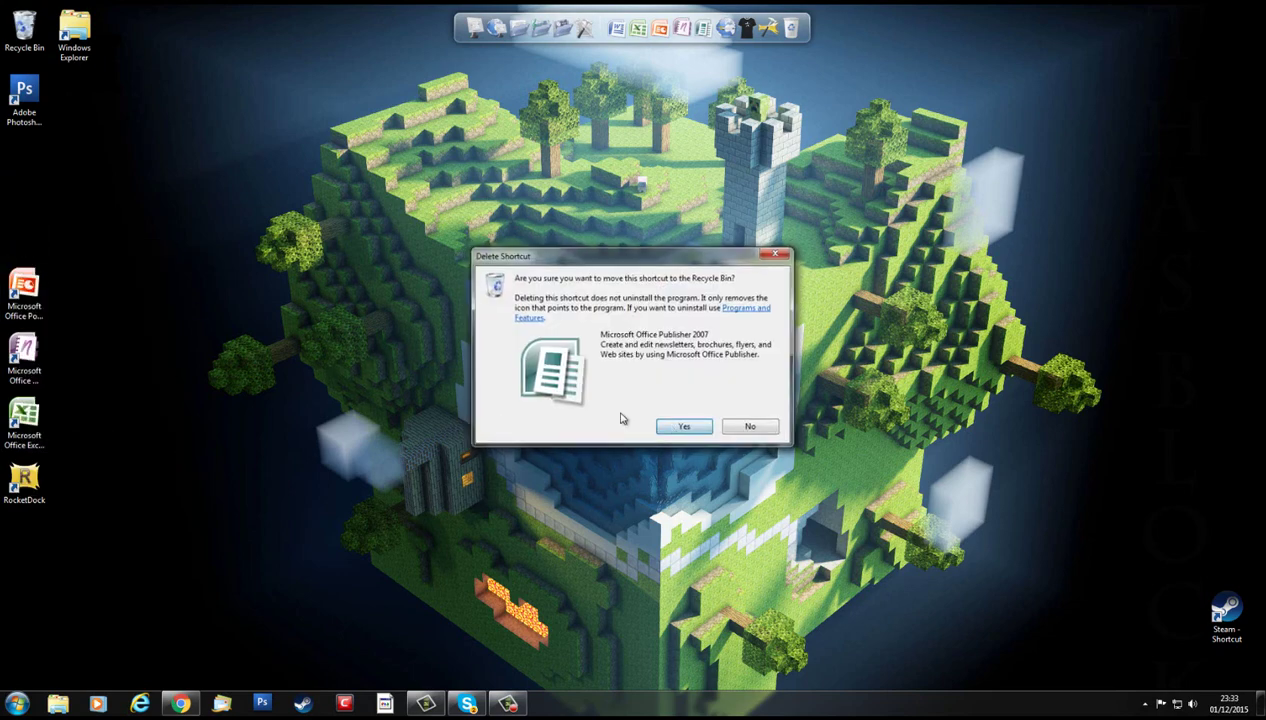
# Delete the PowerPoint desktop shortcut and add the Adobe Photoshop CS3 shortcut to the dock
pyautogui.rightClick(29, 294)
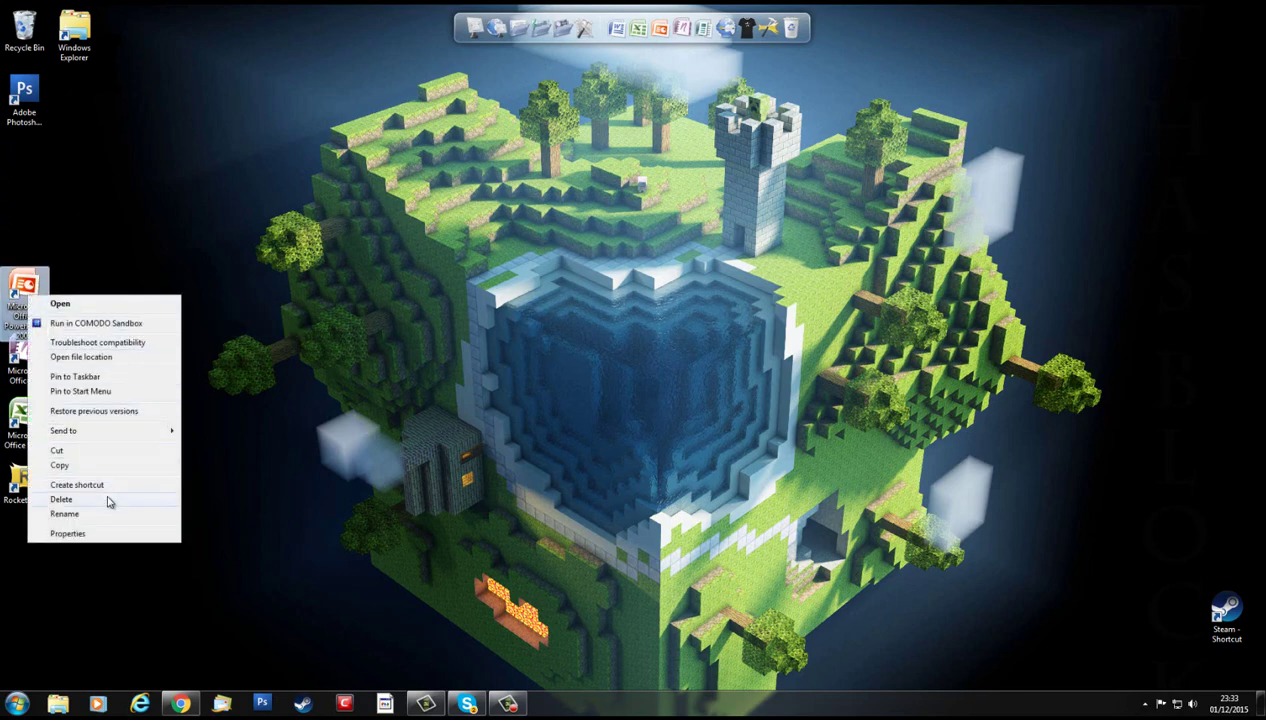
pyautogui.click(105, 499)
pyautogui.click(668, 424)
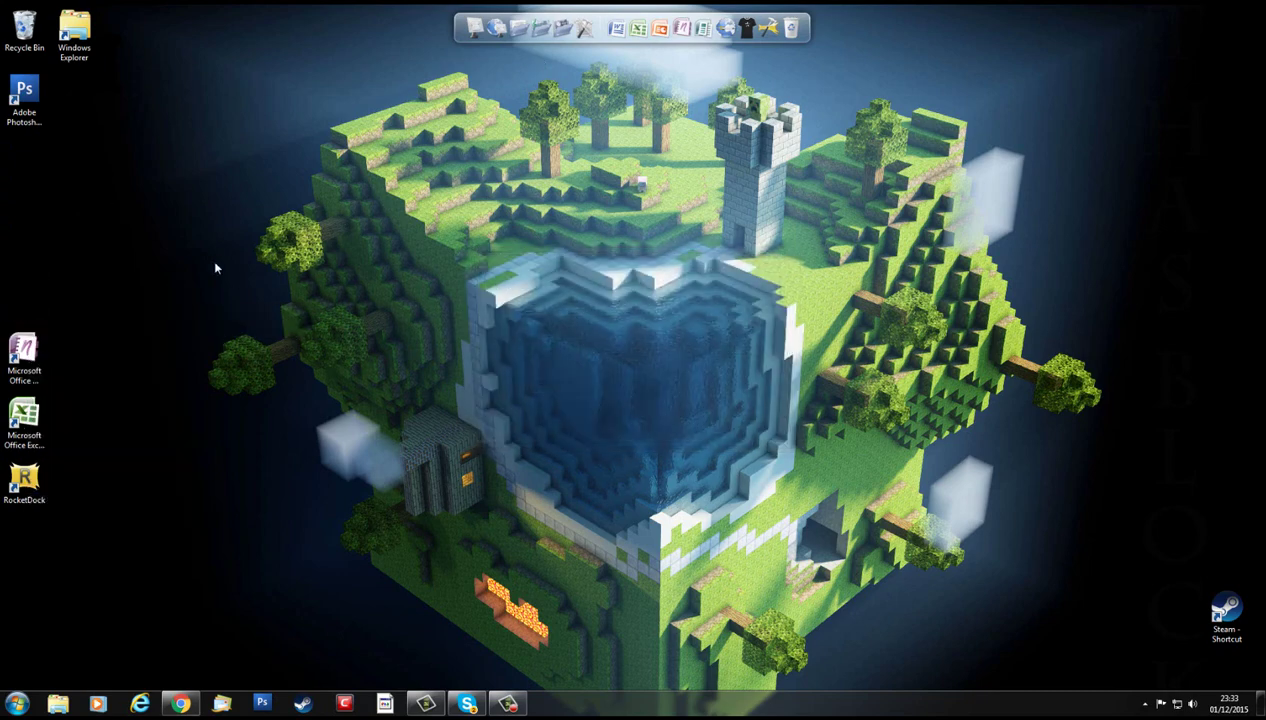
pyautogui.click(38, 134)
pyautogui.moveTo(30, 120); pyautogui.dragTo(627, 35)
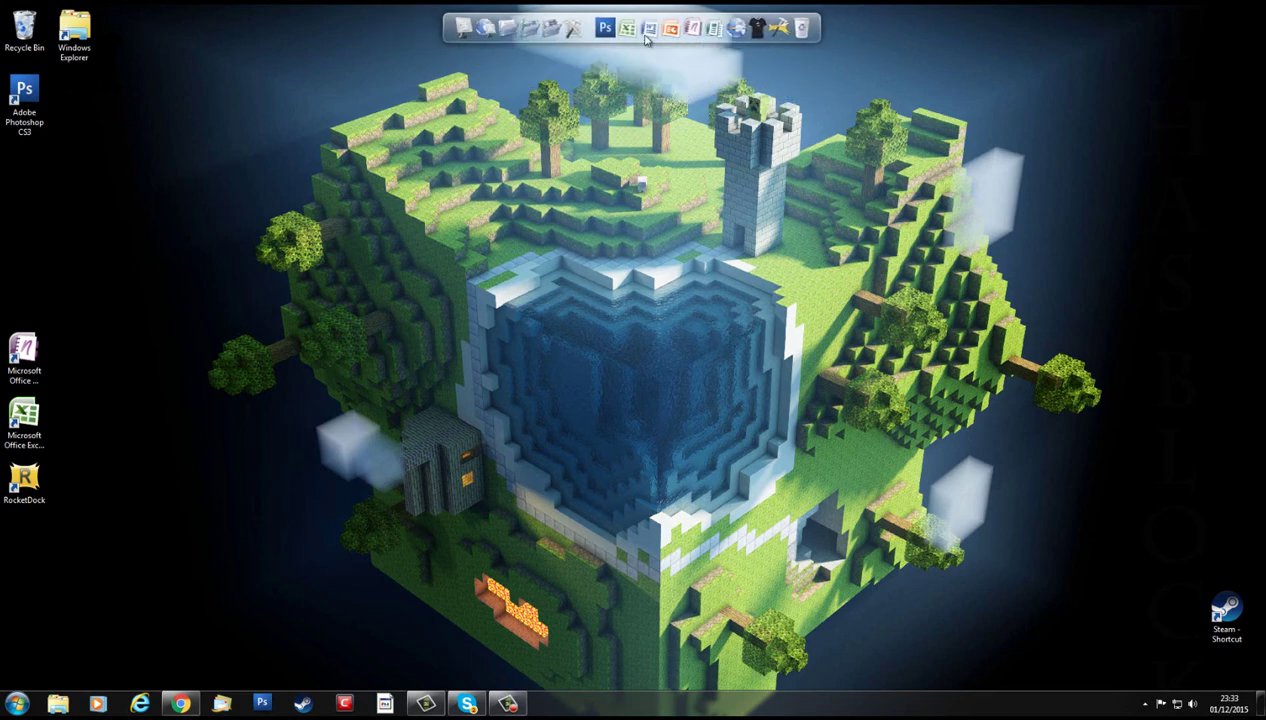
# Try 88% icon opacity and 51px icon size in Dock Settings, then discard the changes
pyautogui.click(771, 44)
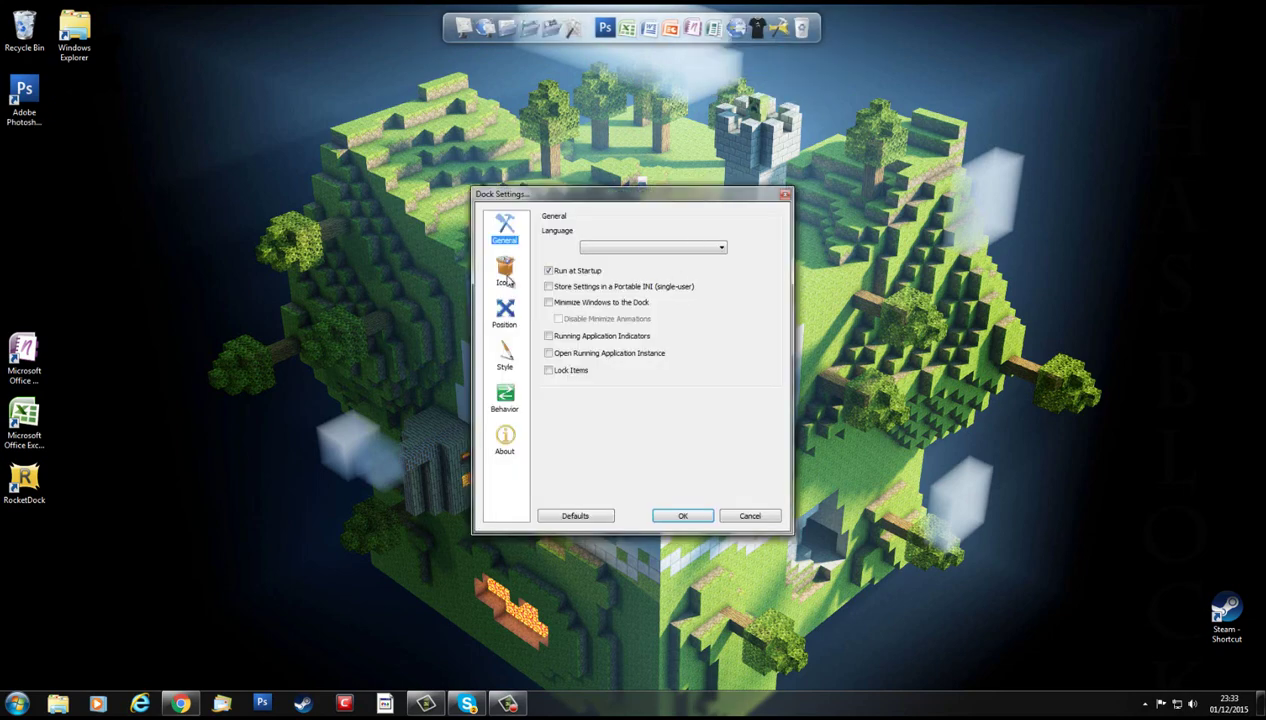
pyautogui.click(506, 272)
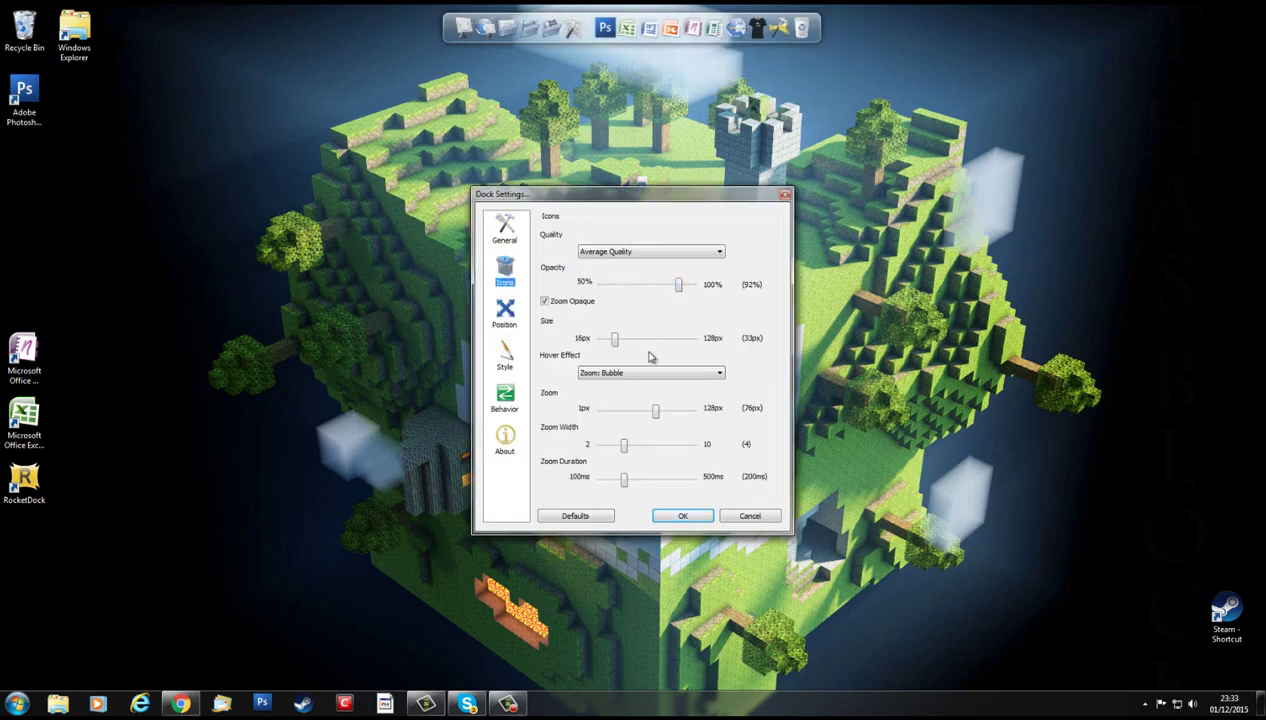
pyautogui.moveTo(679, 290)
pyautogui.mouseDown()
pyautogui.moveTo(624, 290)
pyautogui.moveTo(671, 289)
pyautogui.mouseUp()
pyautogui.moveTo(618, 341); pyautogui.dragTo(629, 341)
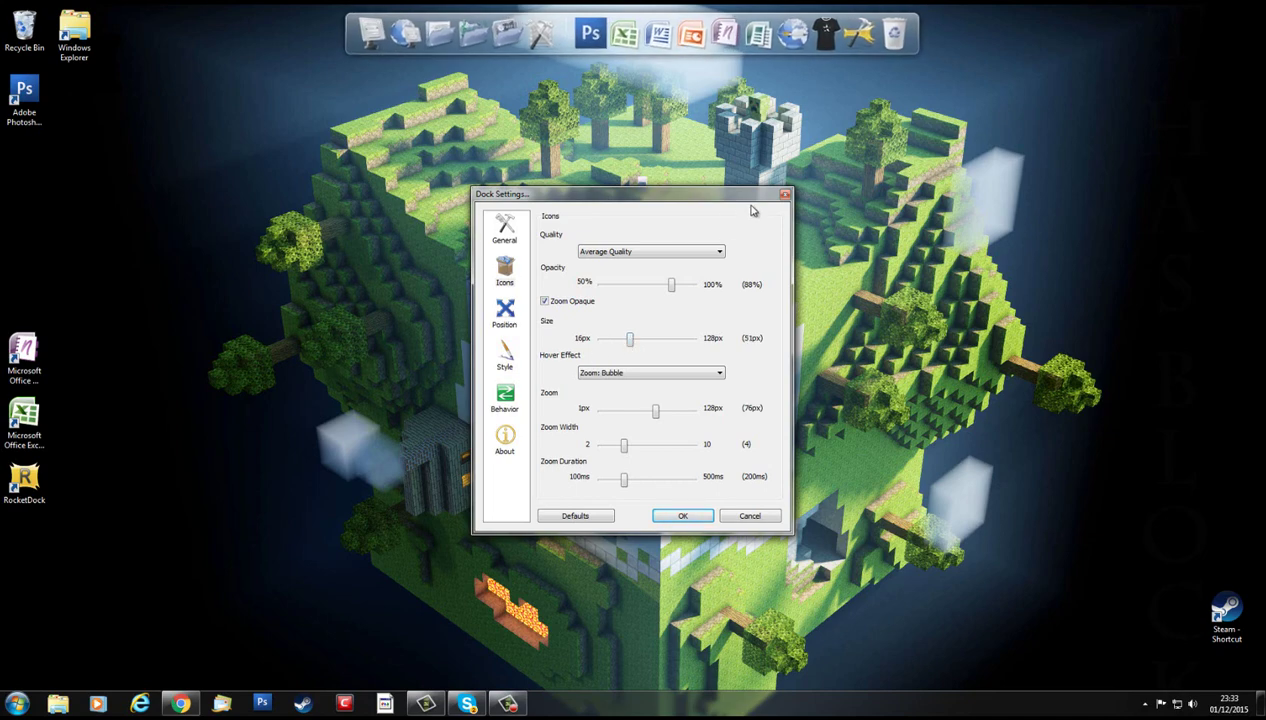
pyautogui.click(785, 195)
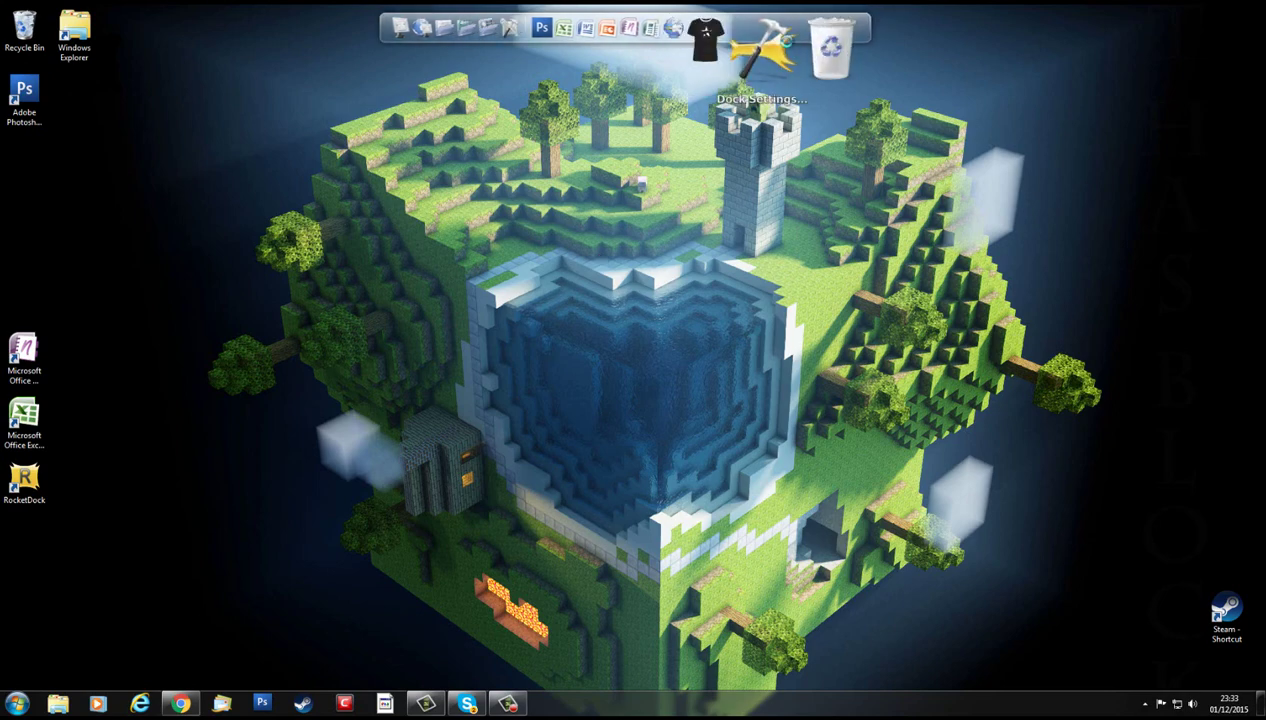
# Set the dock icon size to 62px in Dock Settings and apply it
pyautogui.click(778, 40)
pyautogui.moveTo(614, 339); pyautogui.dragTo(640, 340)
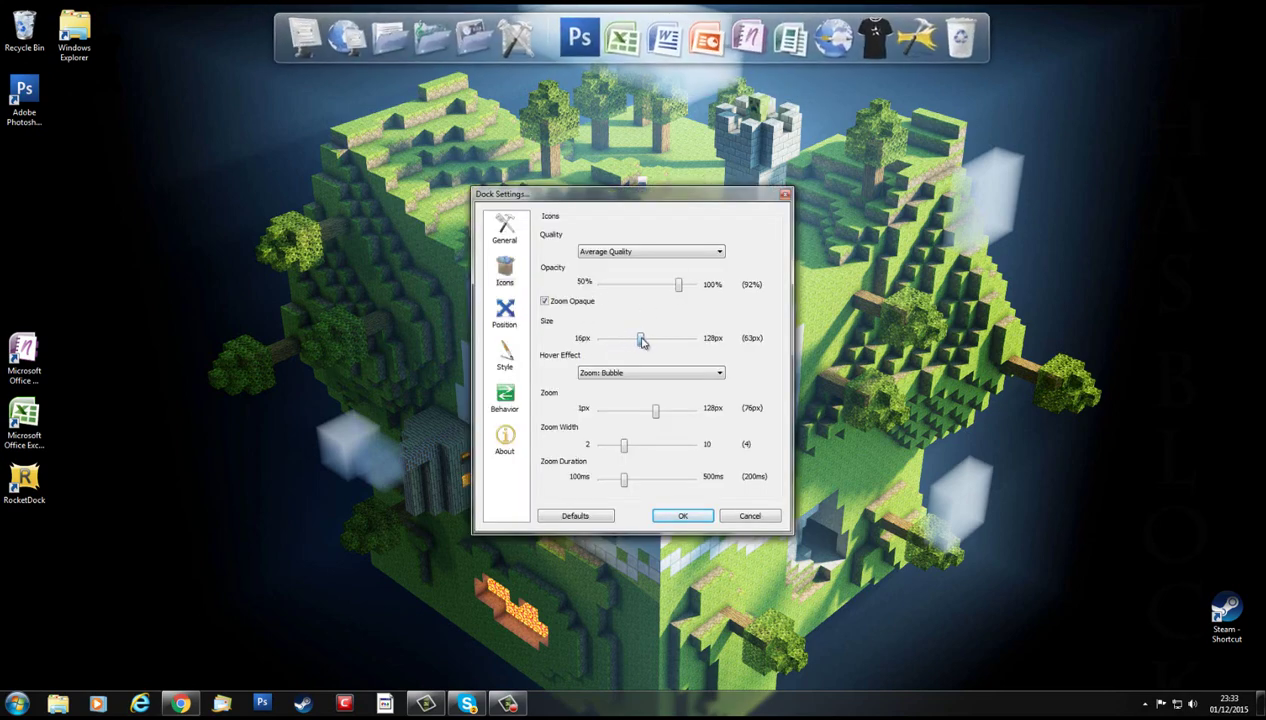
pyautogui.click(683, 516)
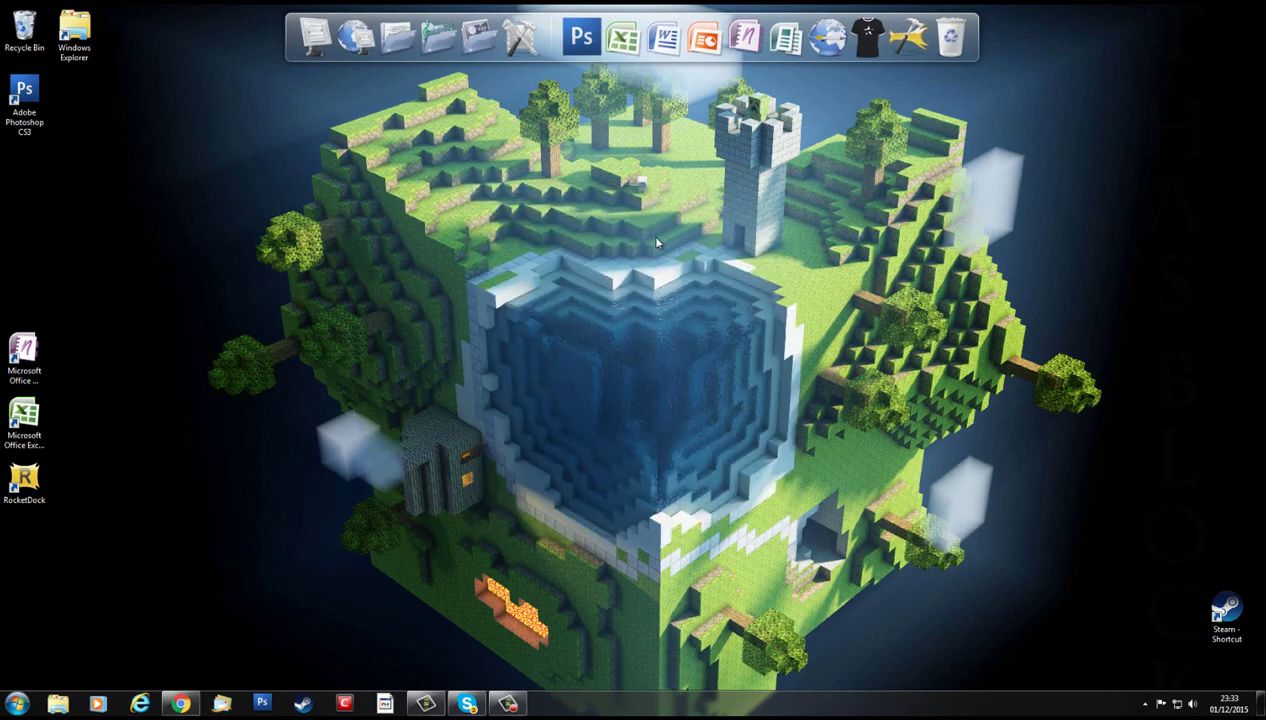